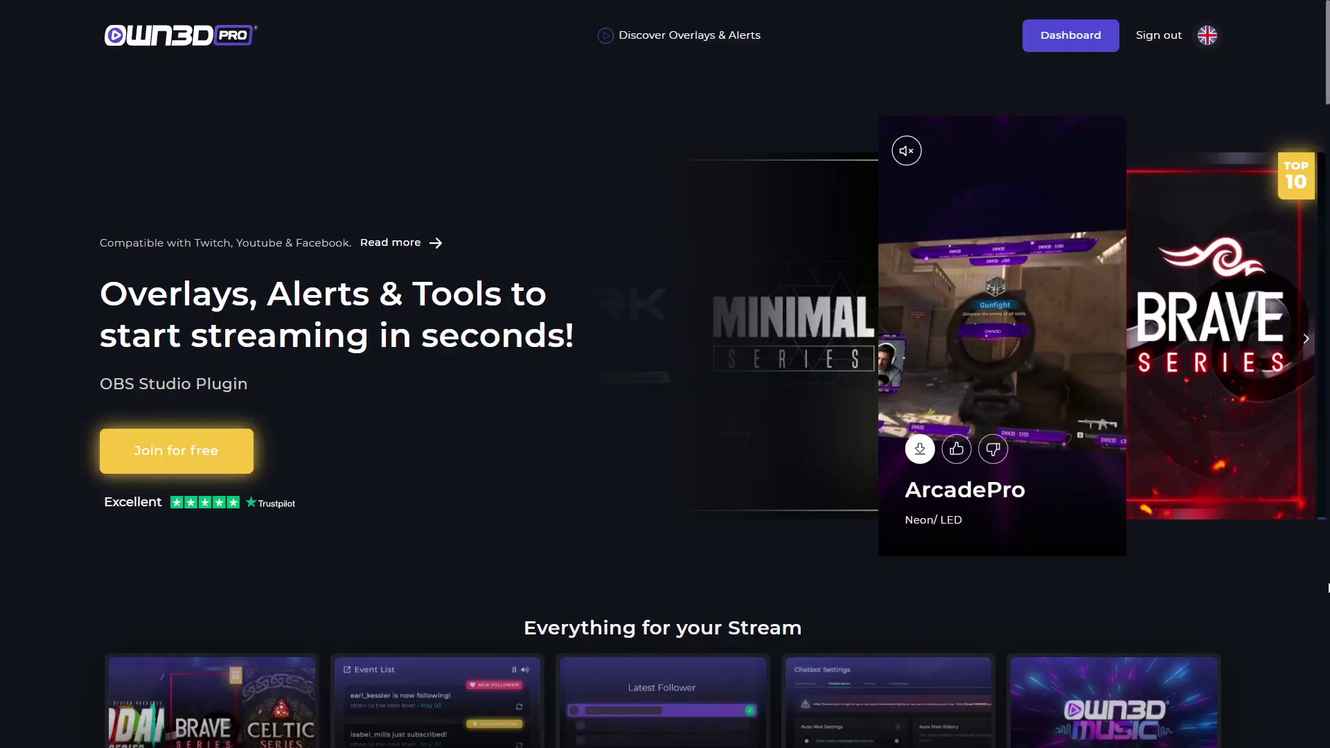
Scroll down the OWN3D Pro homepage to see its overlays, alerts and OBS plugin.
scroll(1327, 588, "down", 3)
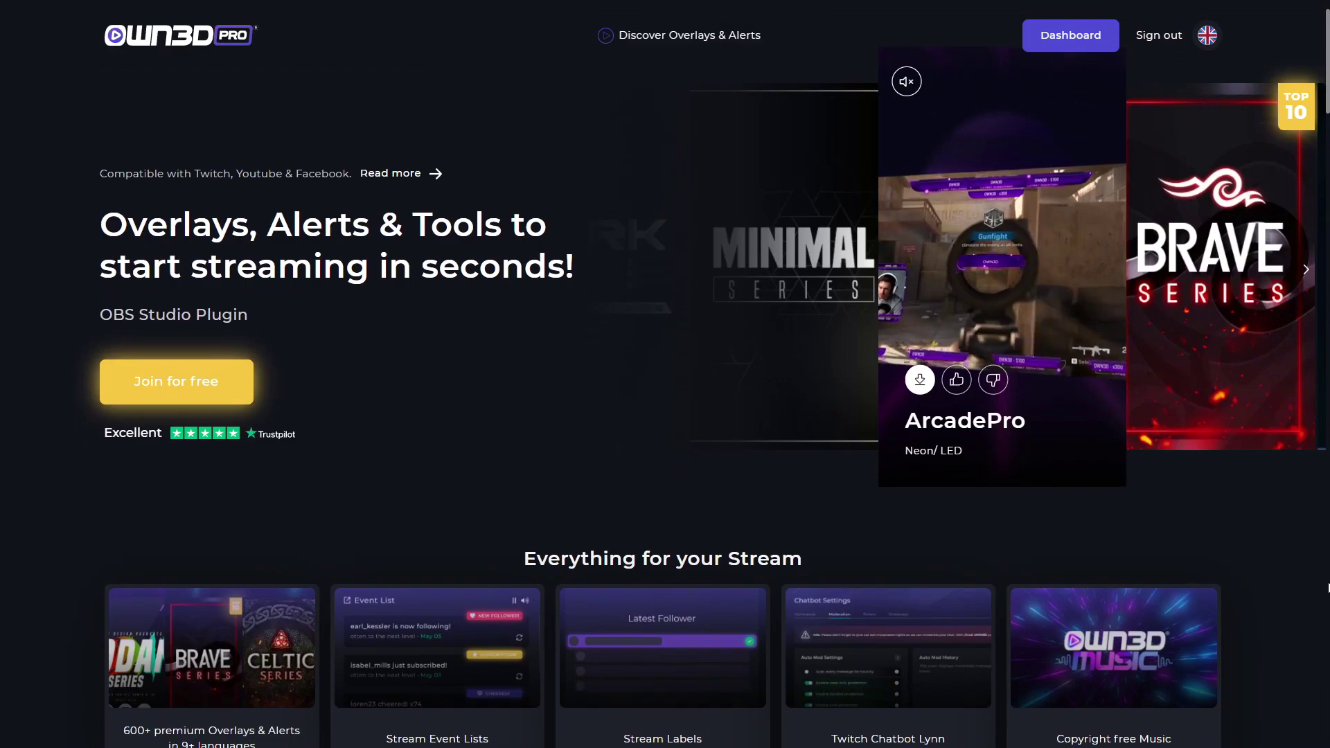
Go to All Overlays, browse the thumbnail grid, and open the Pretender overlay details.
scroll(665, 374, "down", 3)
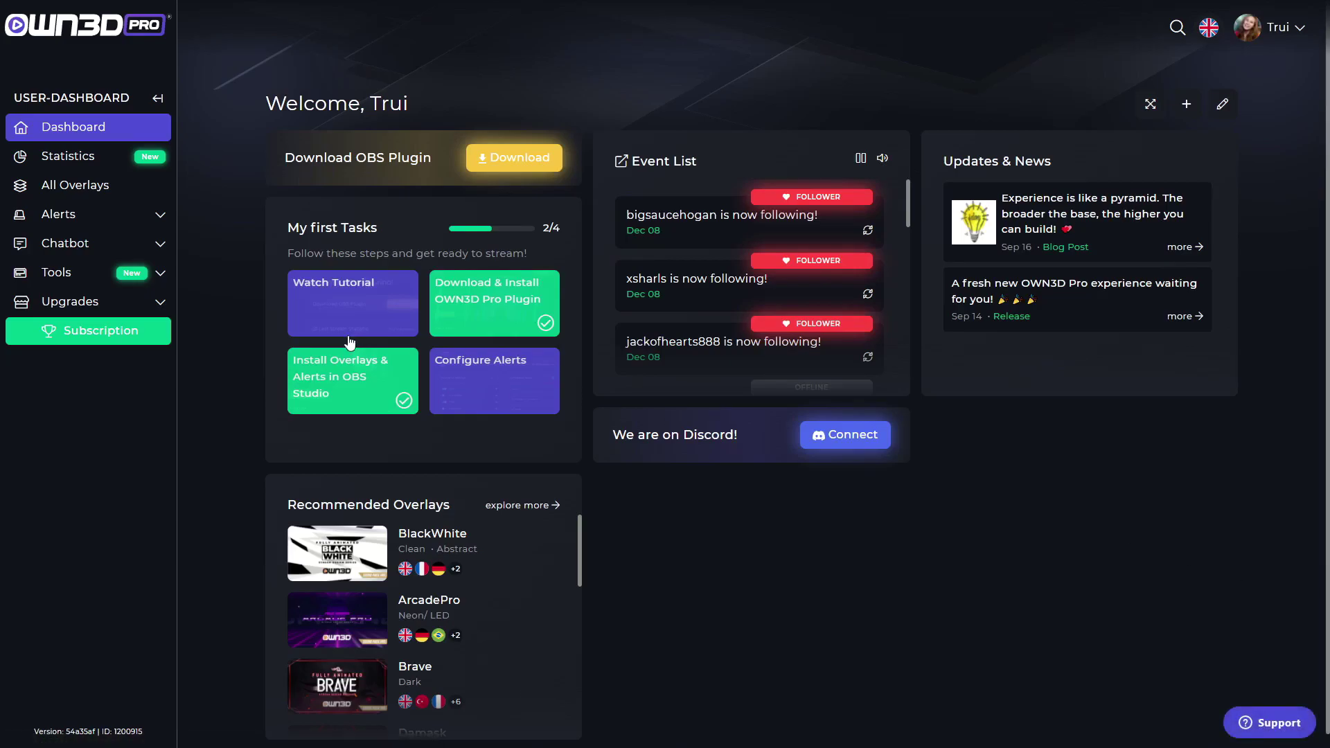
left_click(116, 201)
scroll(751, 374, "down", 4)
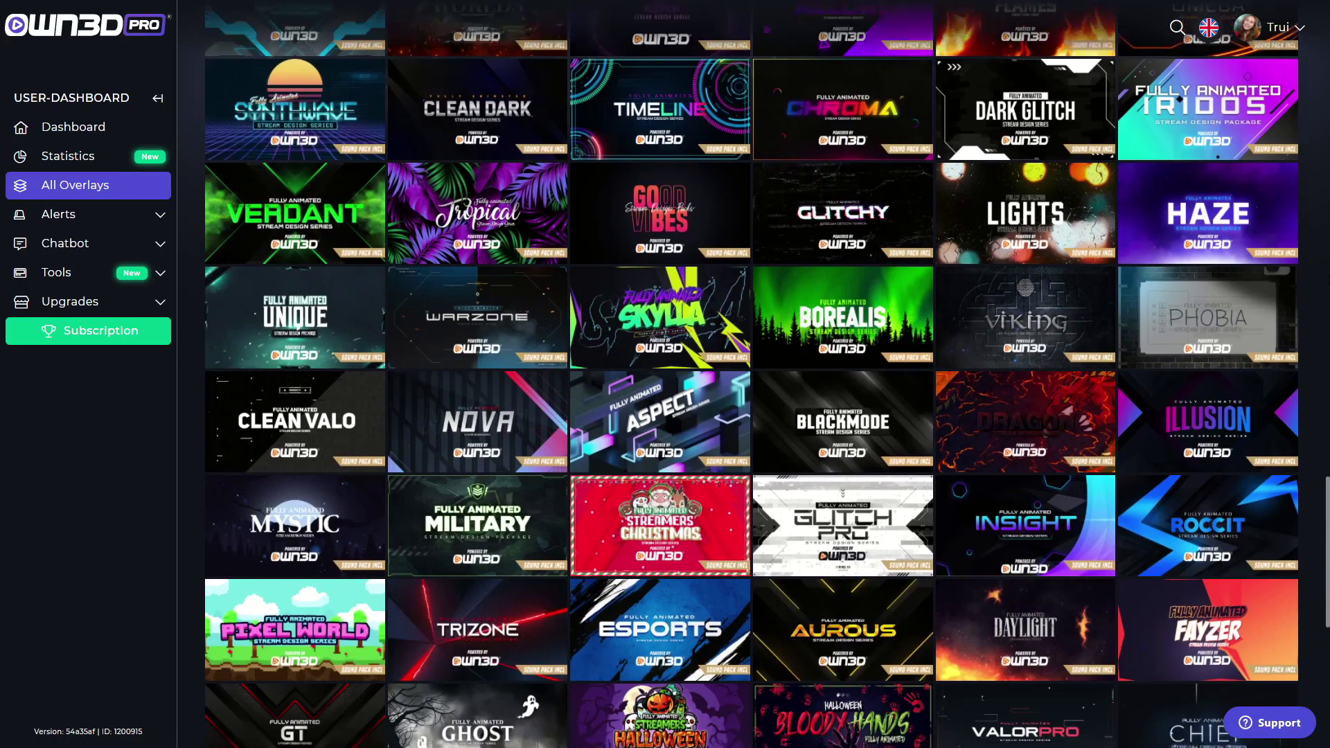
scroll(751, 374, "down", 5)
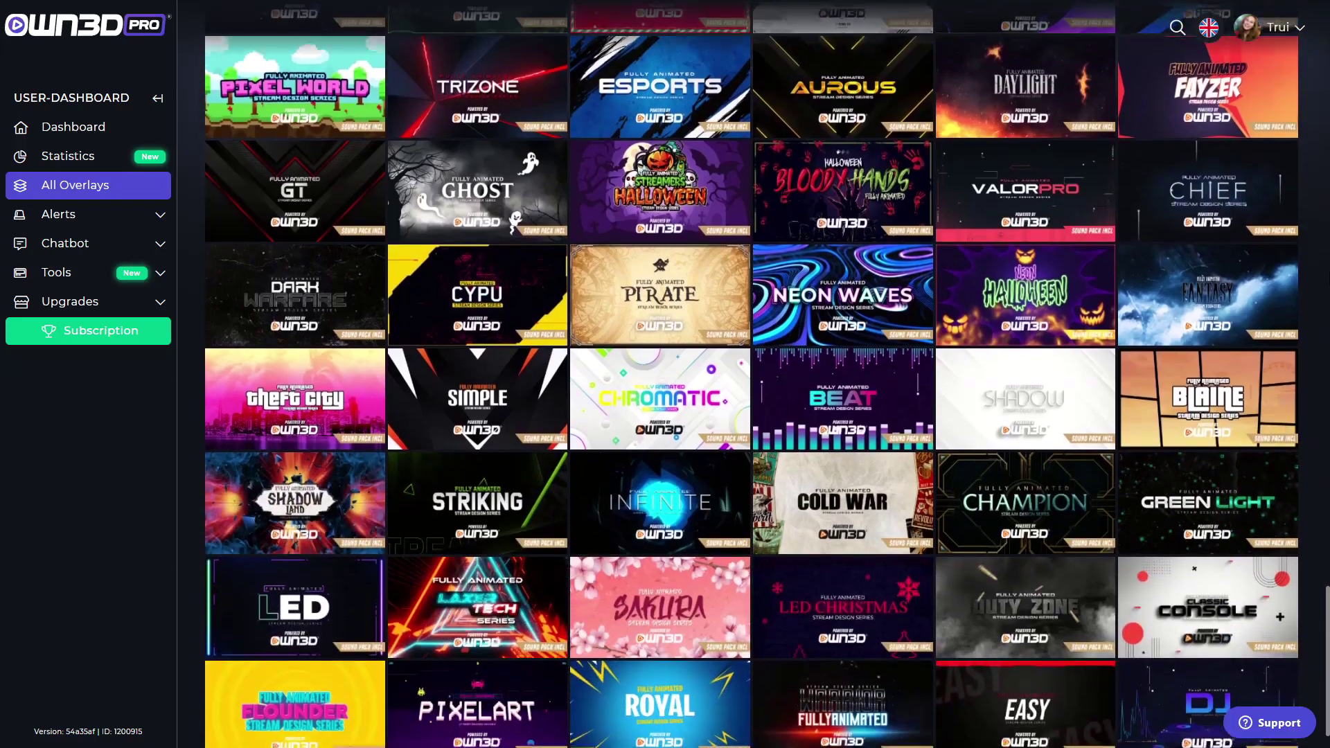
scroll(708, 423, "down", 3)
left_click(707, 423)
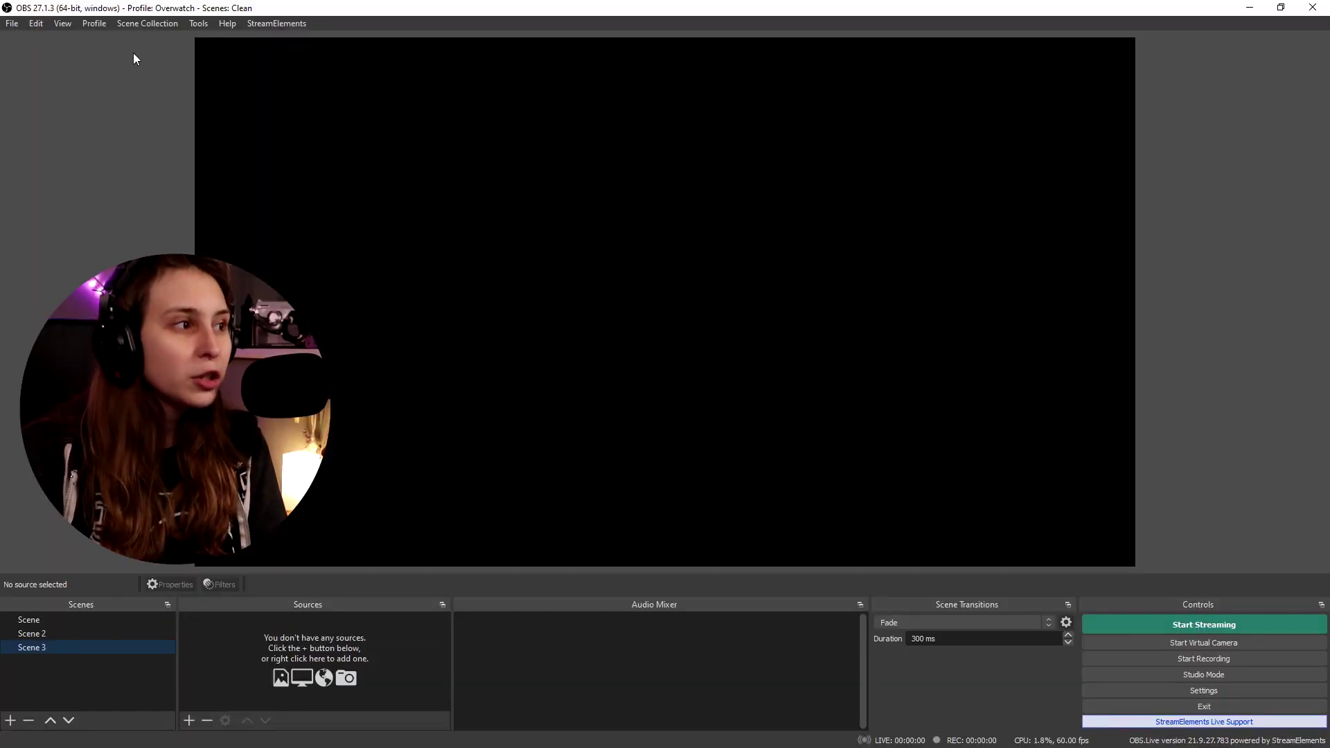
Show the Scene Collection menu in OBS's menu bar.
left_click(148, 24)
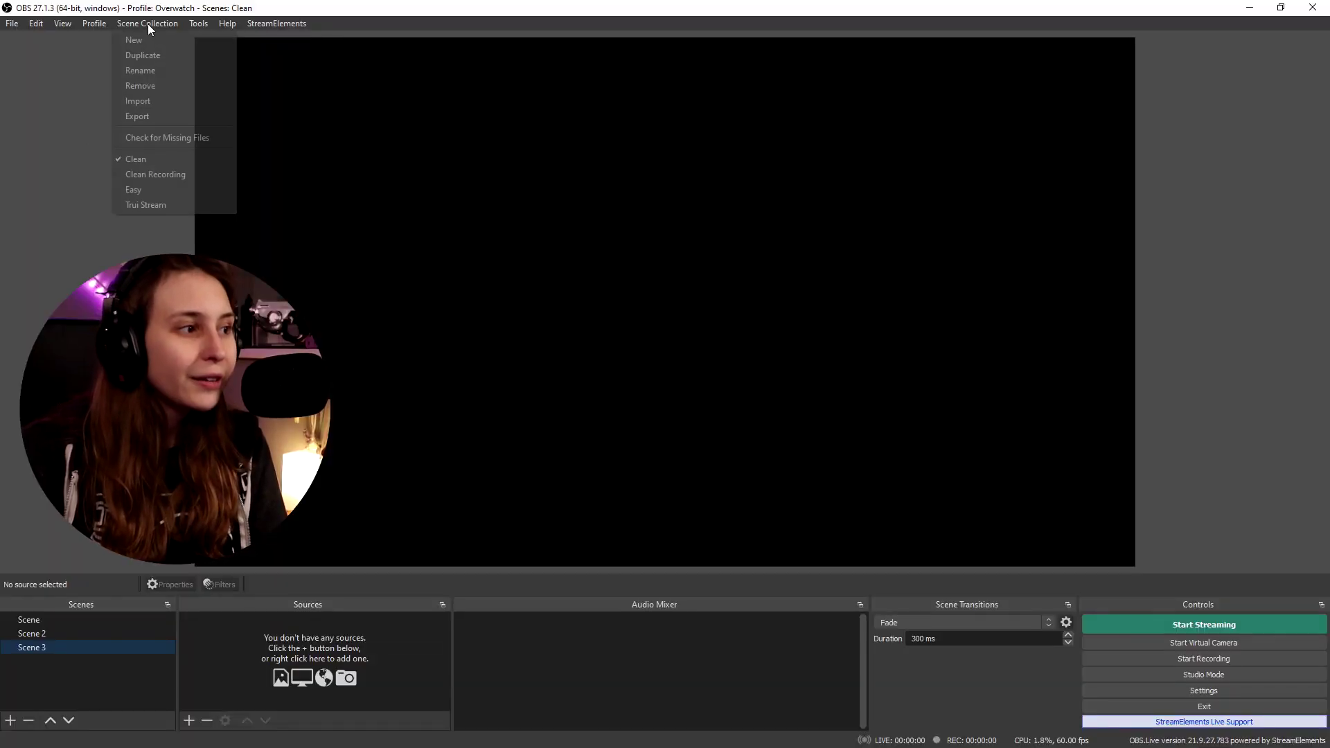
Preview Trui Stream's Starting Soon scene, then return to Clean and inspect Scene 2 and empty Scene 3.
left_click(169, 207)
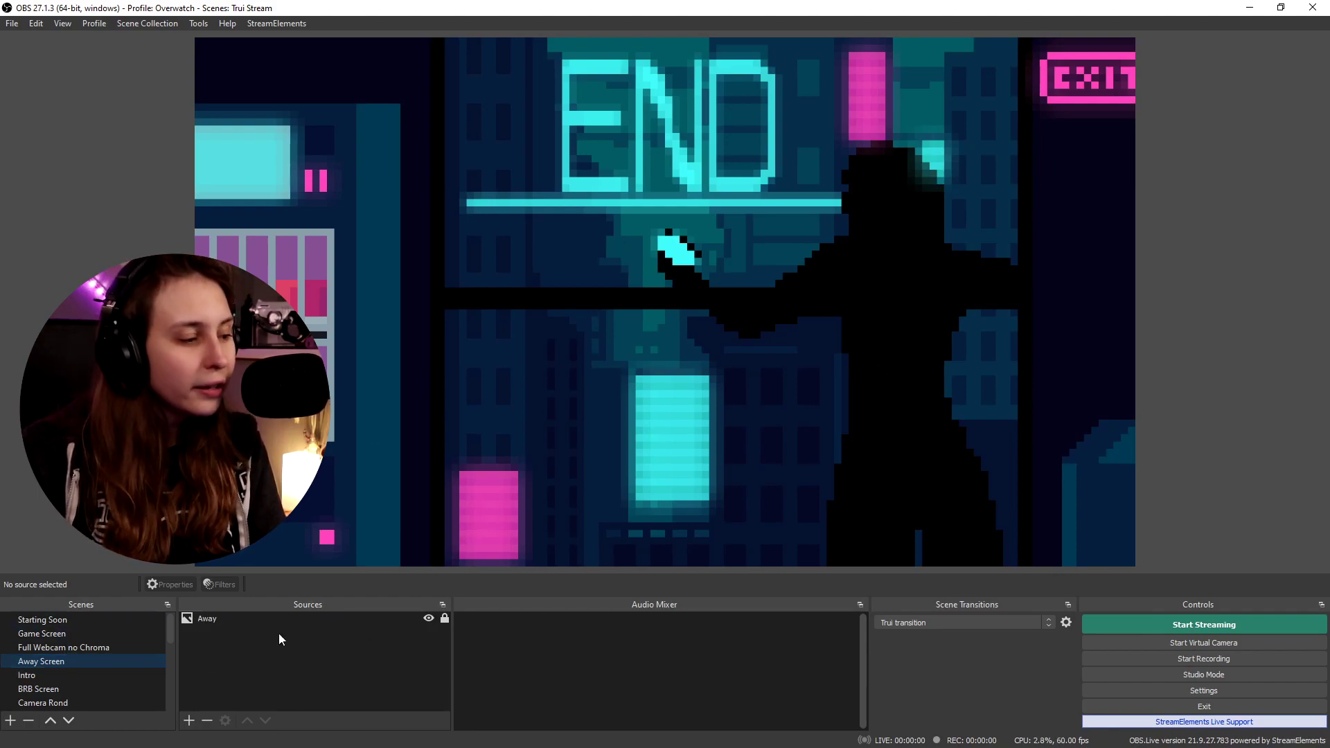
left_click(89, 621)
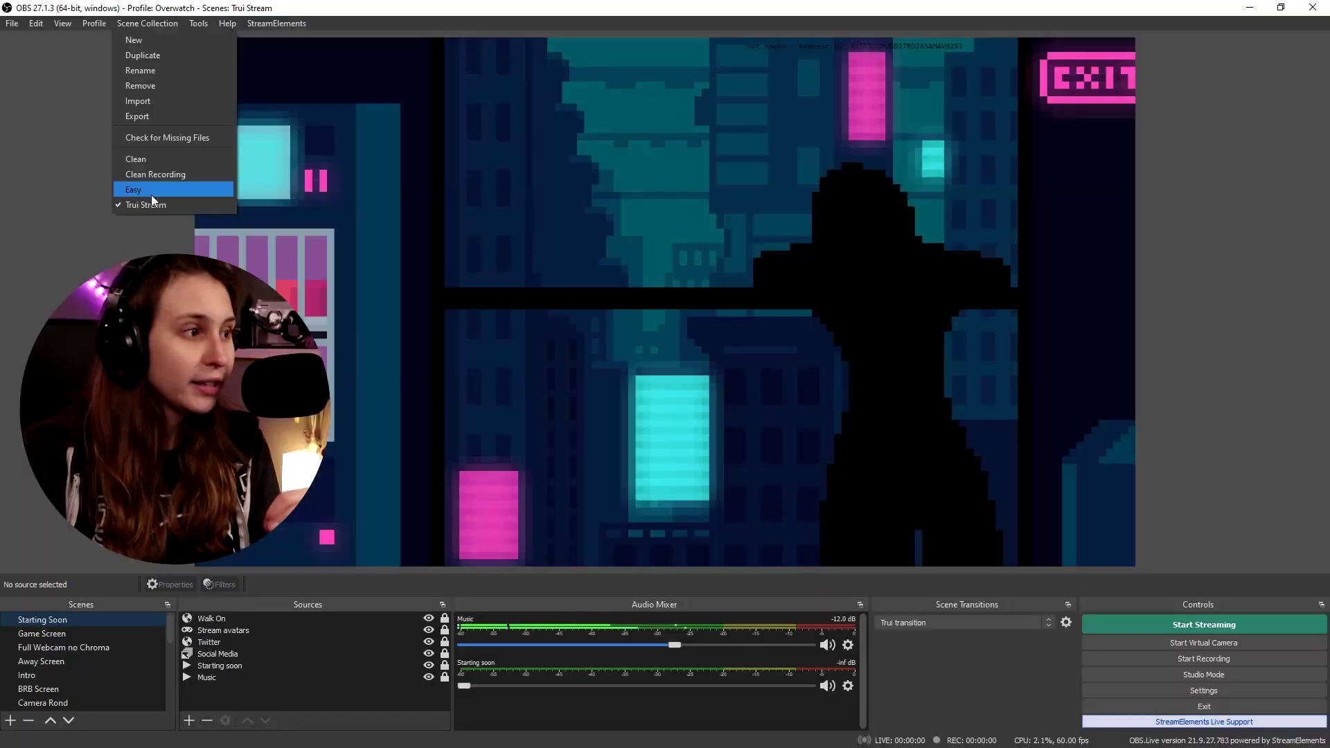
left_click(145, 164)
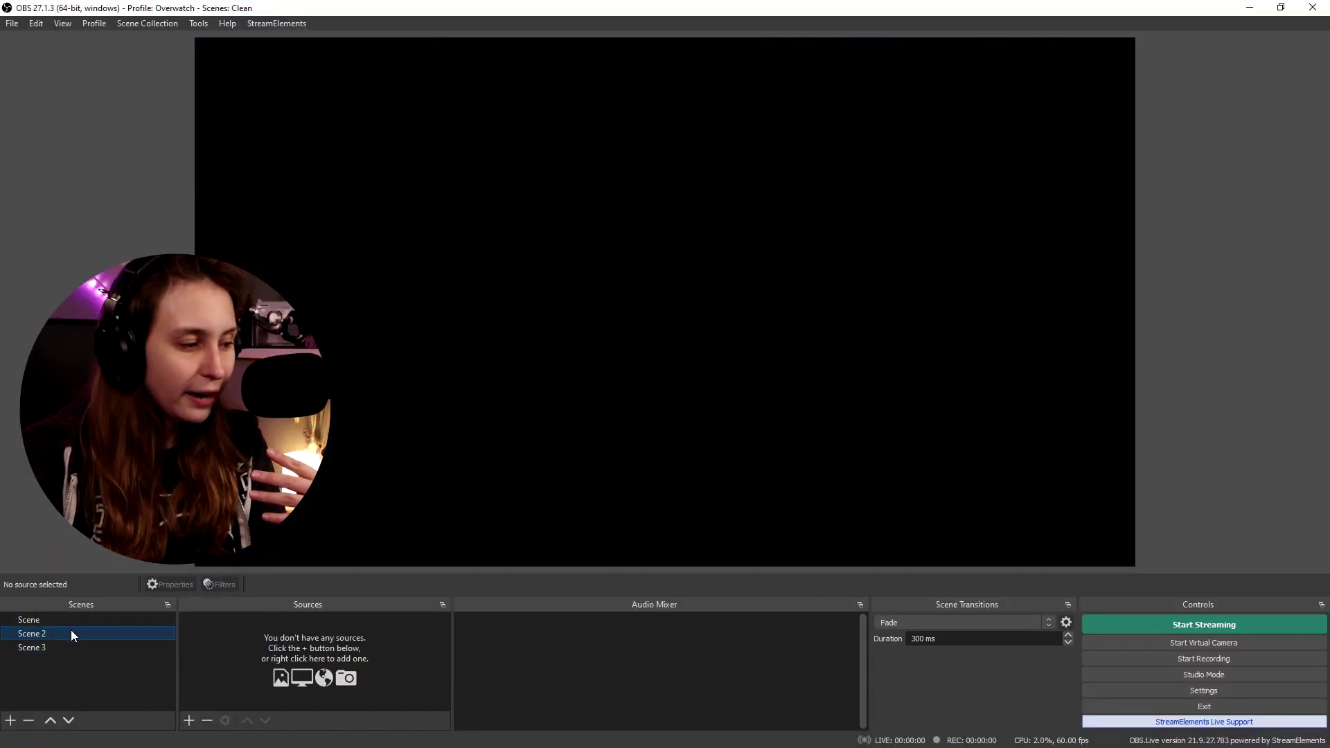
left_click(75, 632)
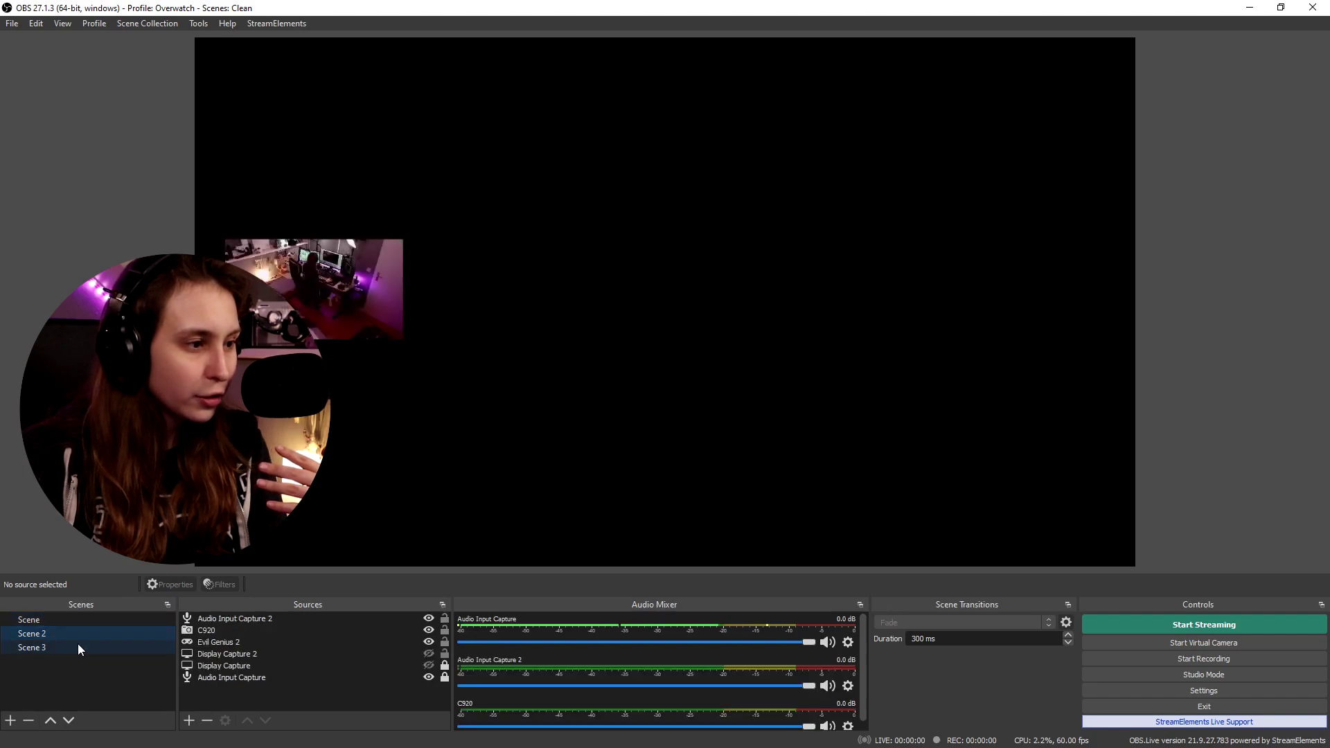
left_click(77, 645)
Delete the scenes named Scene and Scene 2, confirming each removal.
right_click(94, 619)
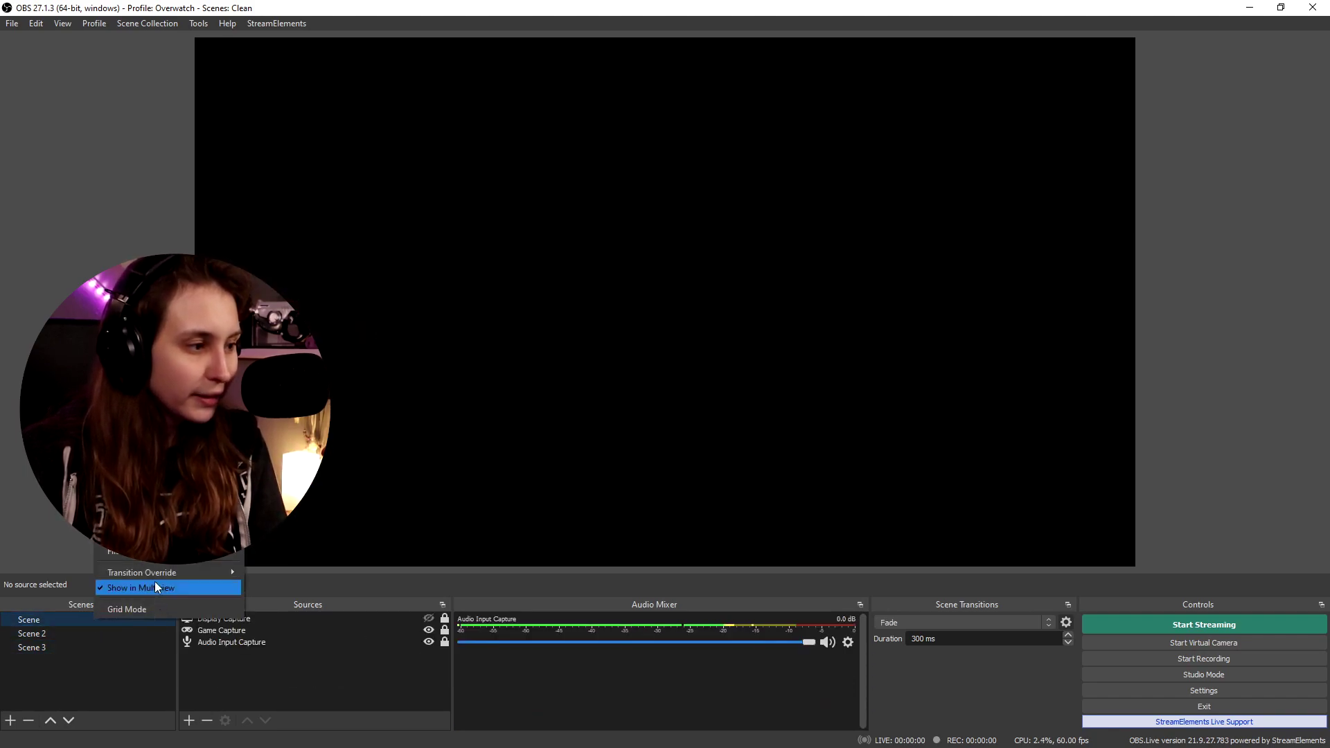
left_click(132, 478)
left_click(695, 397)
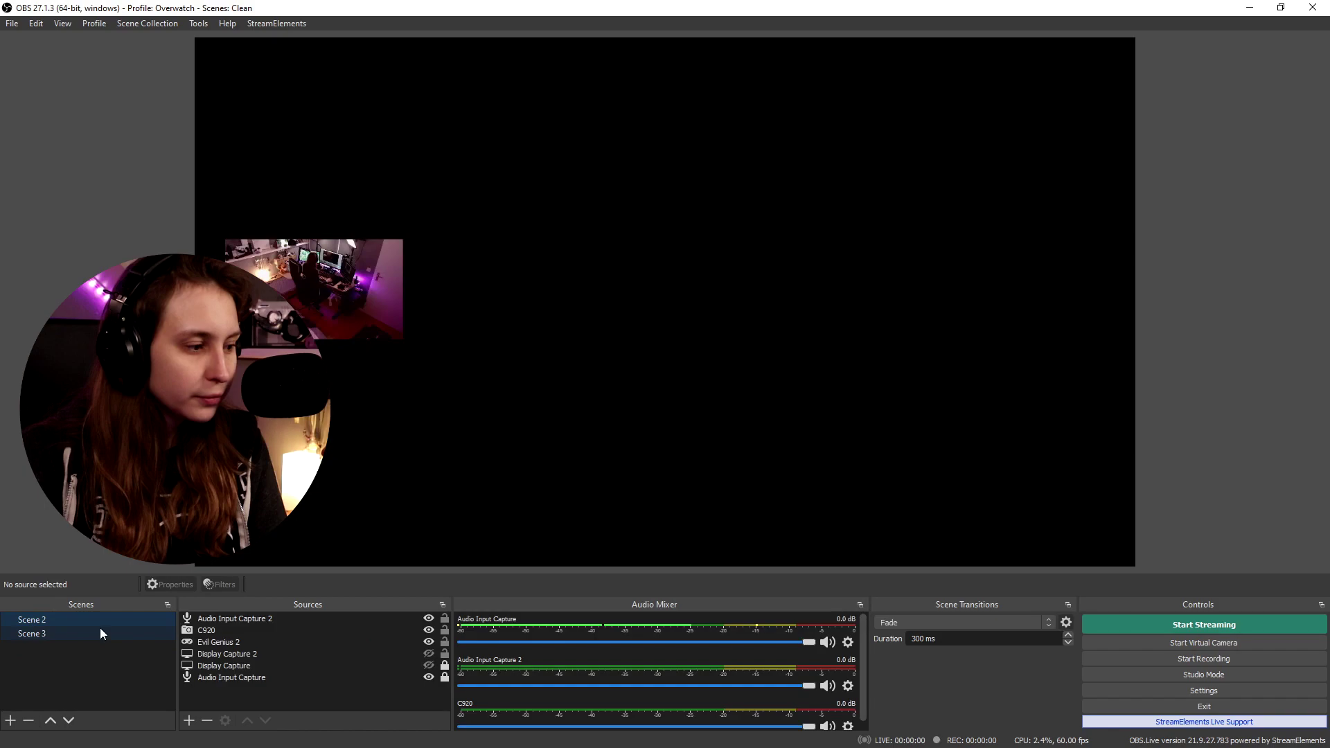
key("Delete")
key("Return")
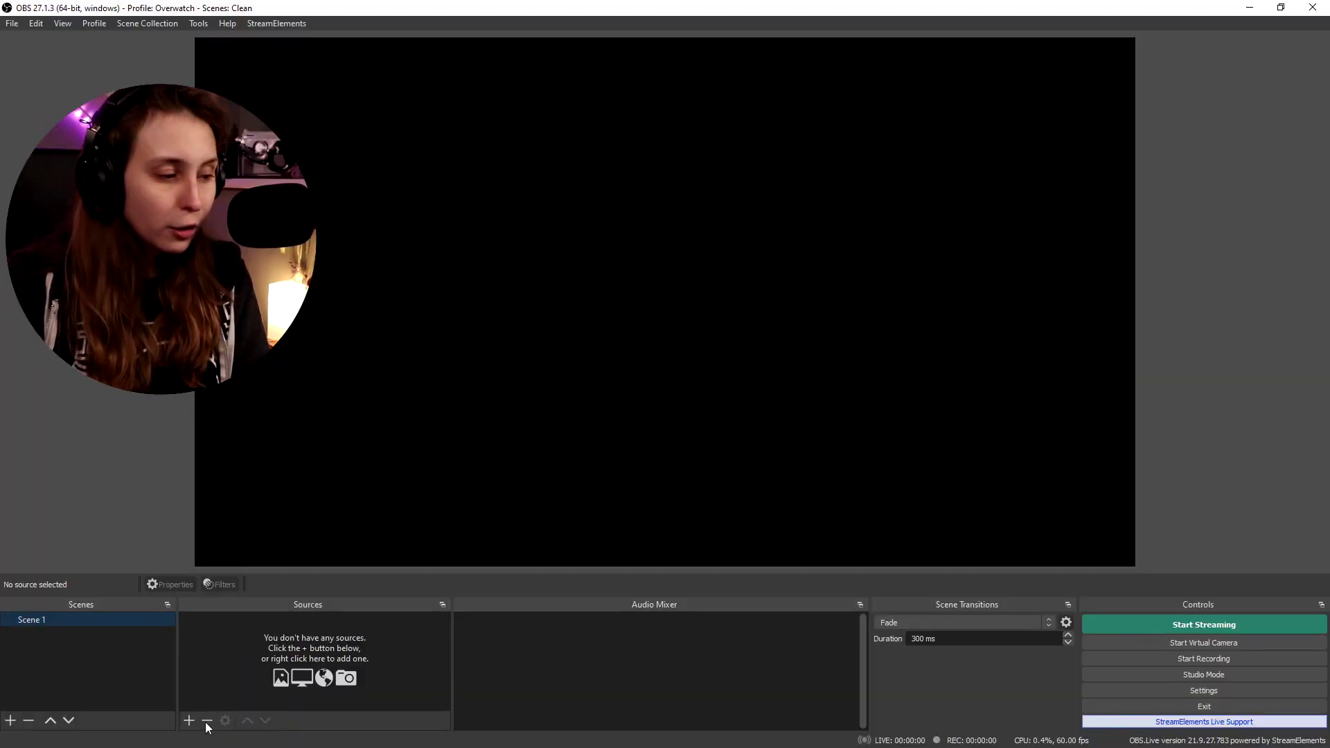
Show the add-source menu in the Sources dock for Scene 1.
left_click(190, 720)
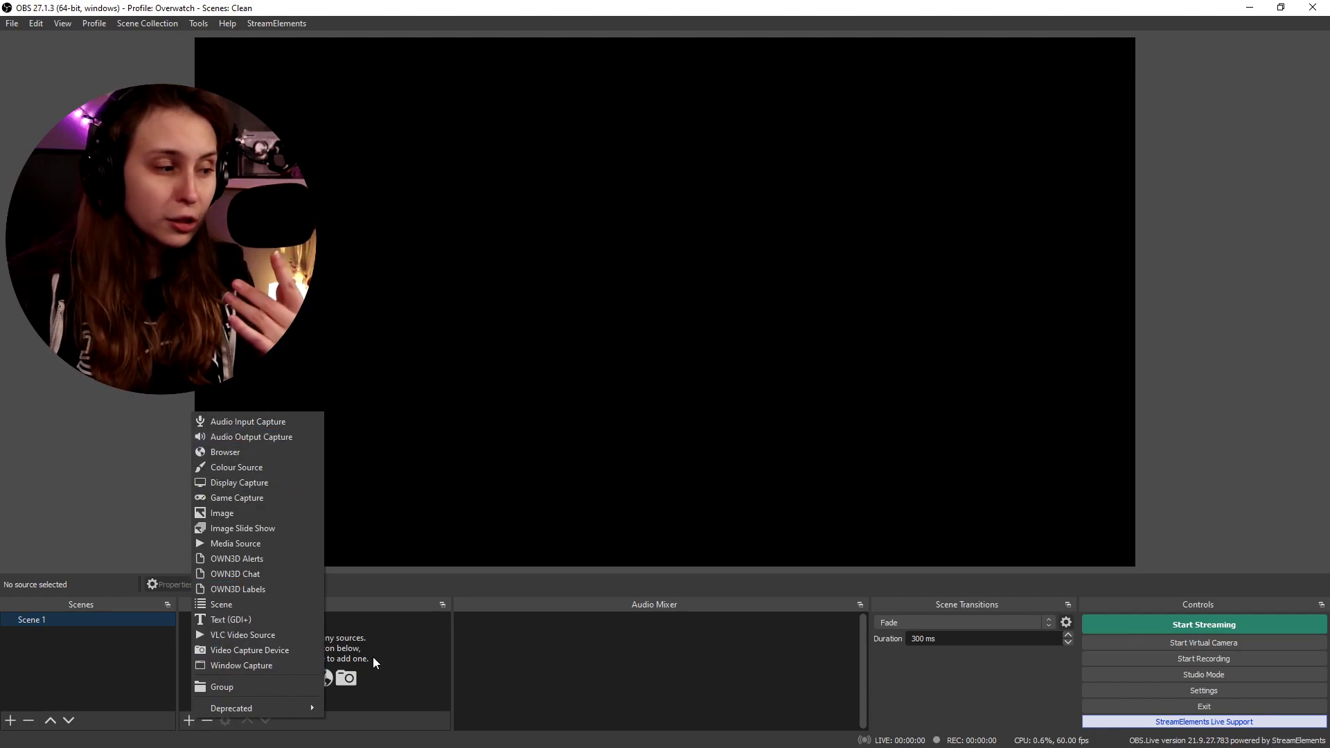
Dismiss the source menu and create a new scene named Scene 2.
left_click(127, 658)
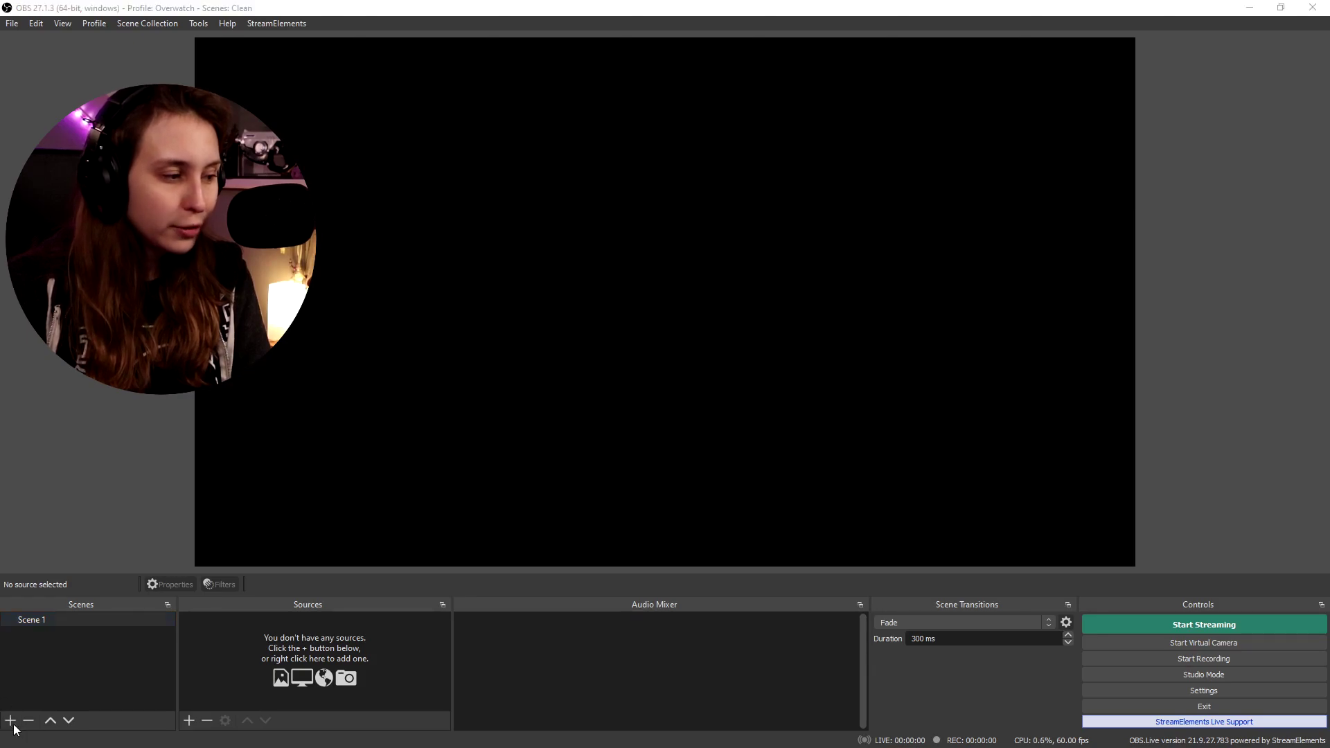
left_click(12, 722)
left_click(632, 404)
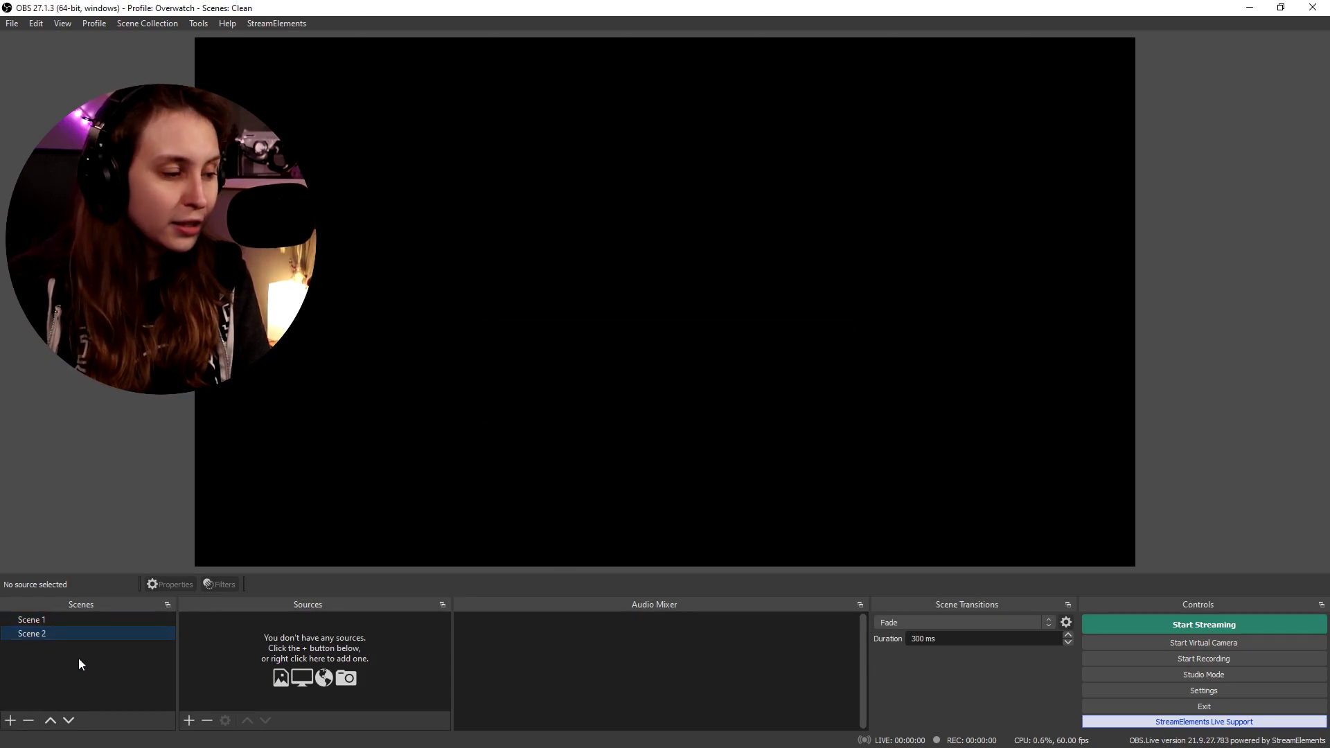
Add an Image source of Trui_Picture.png to Scene 2, stretched to fill the canvas.
left_click(195, 721)
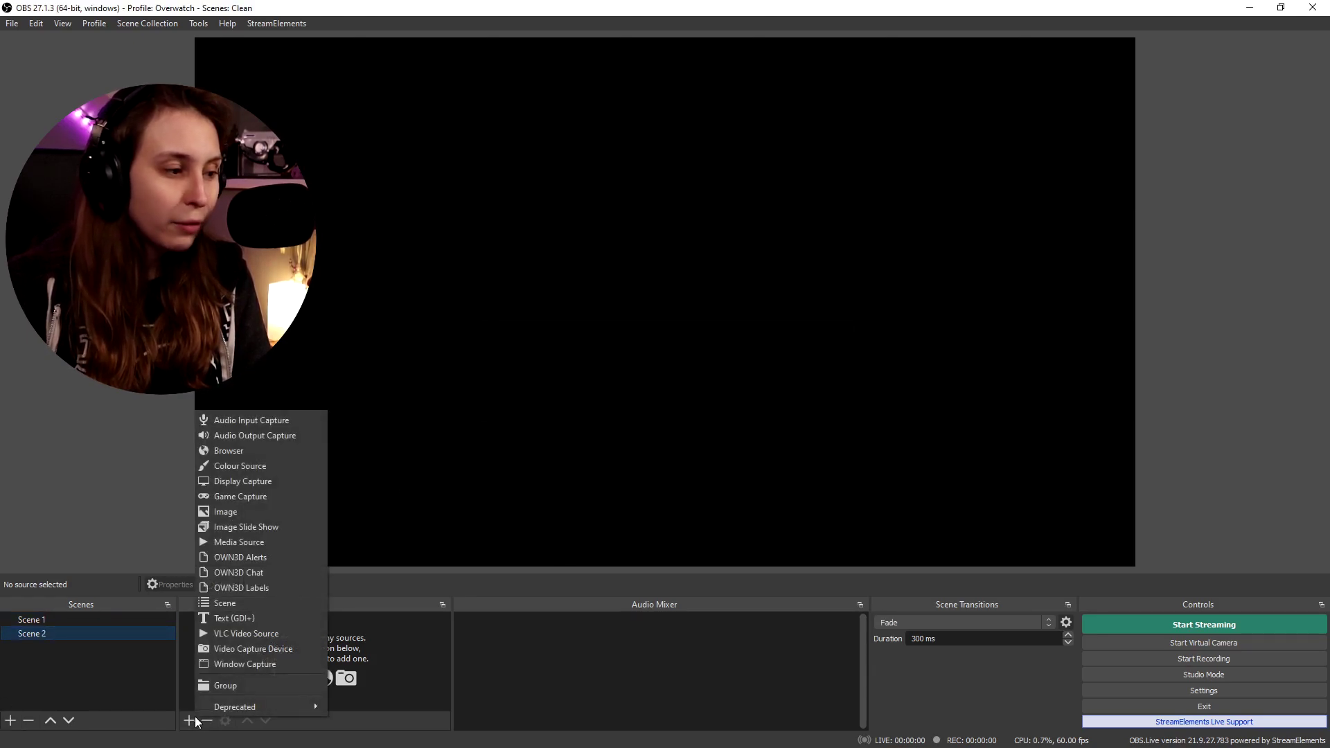
left_click(230, 511)
double_click(657, 353)
left_click_drag(636, 304, 1152, 565)
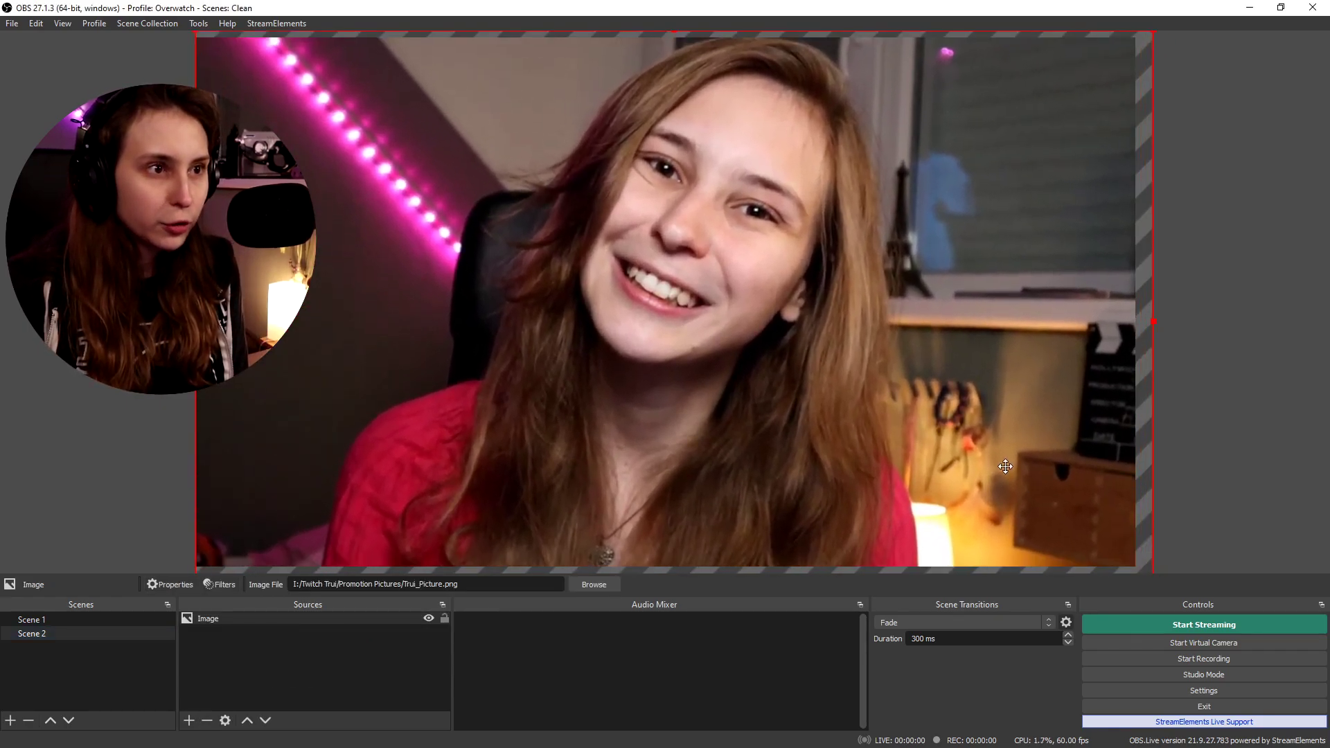
left_click(1236, 389)
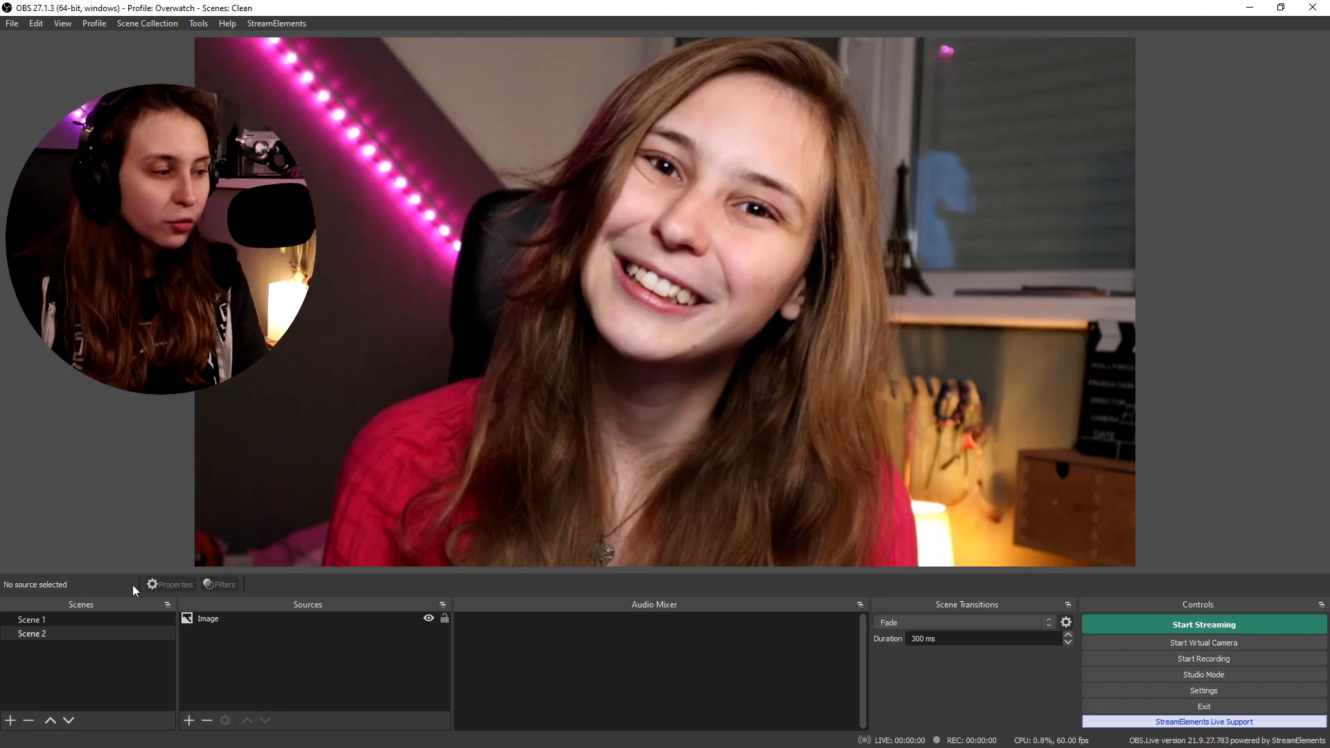
left_click(125, 620)
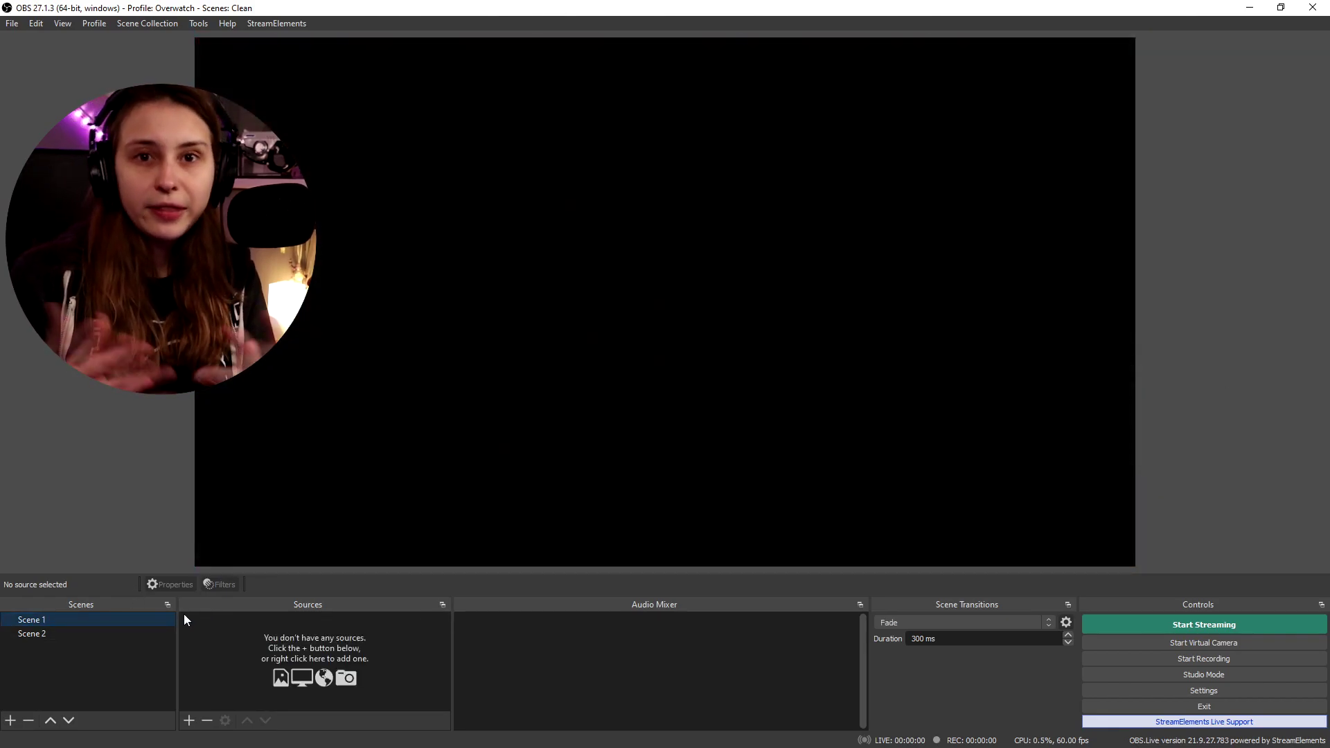
Check Scene 2's contents, then return to Scene 1.
left_click(189, 720)
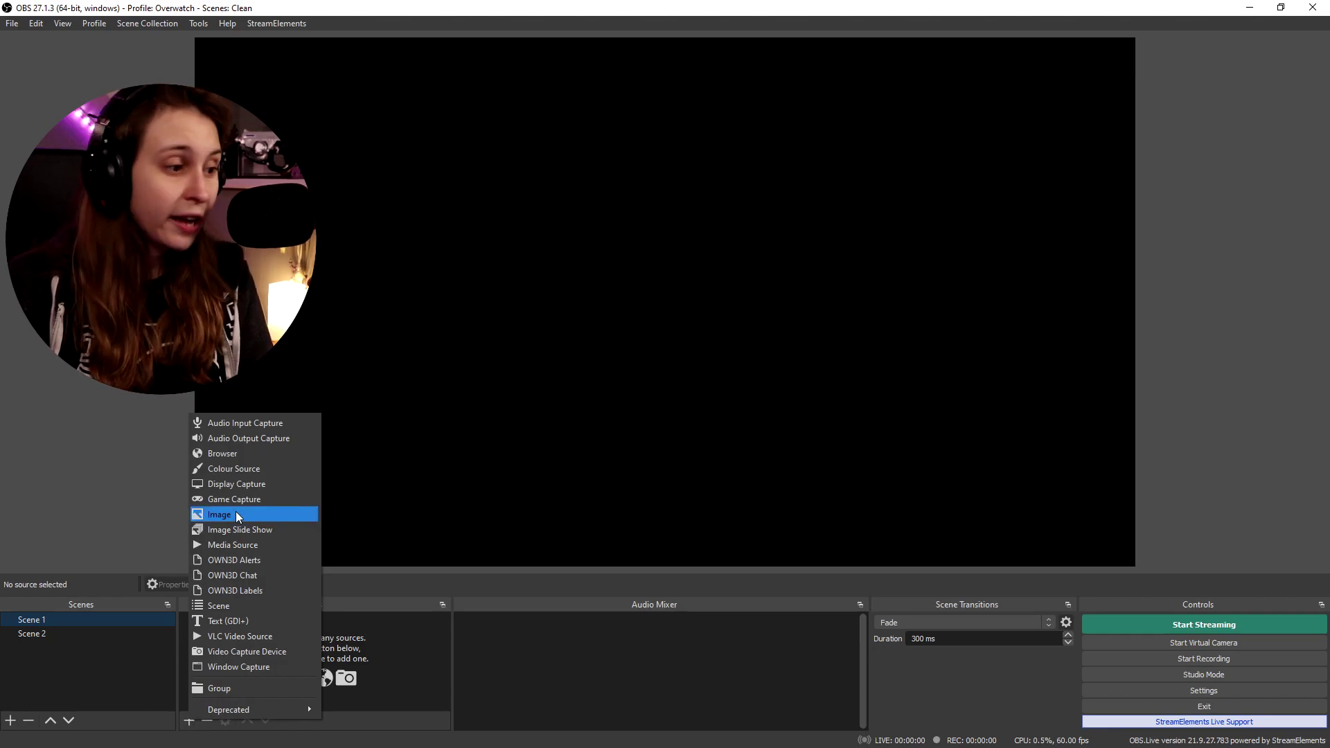
left_click(60, 632)
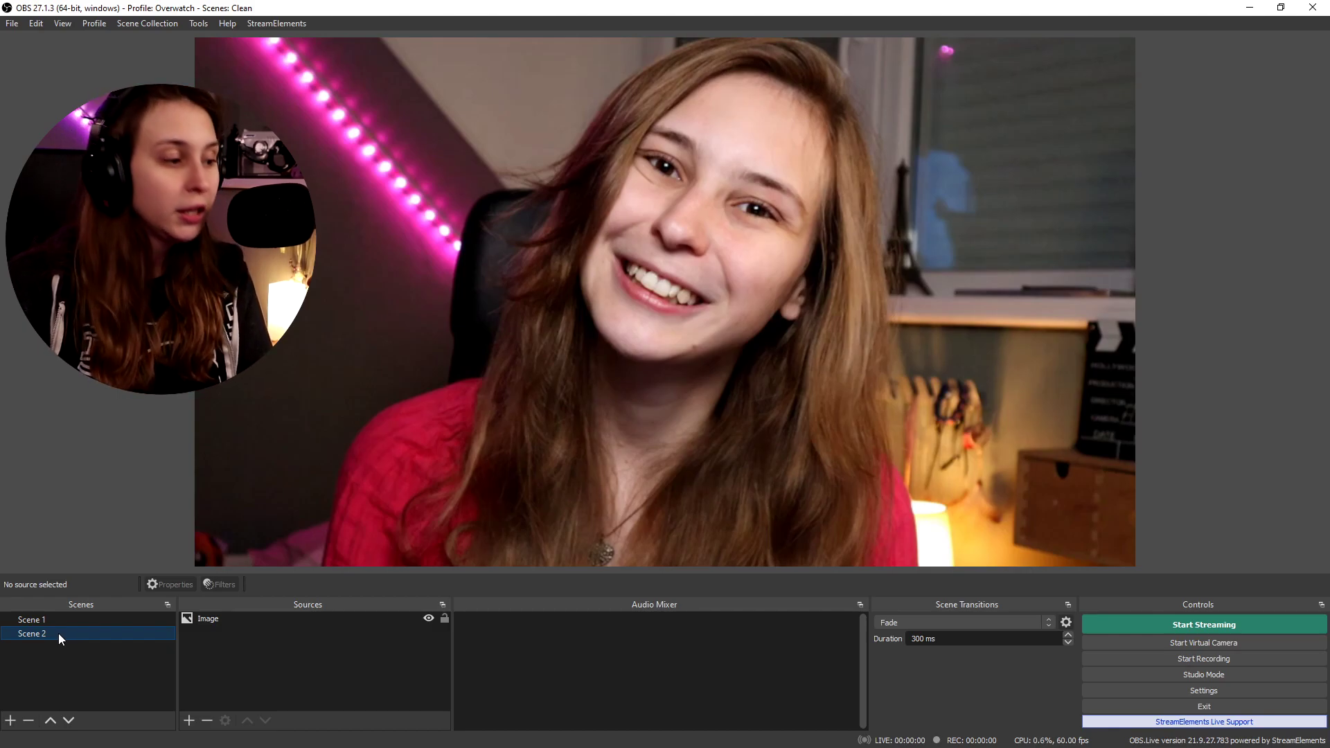
left_click(67, 623)
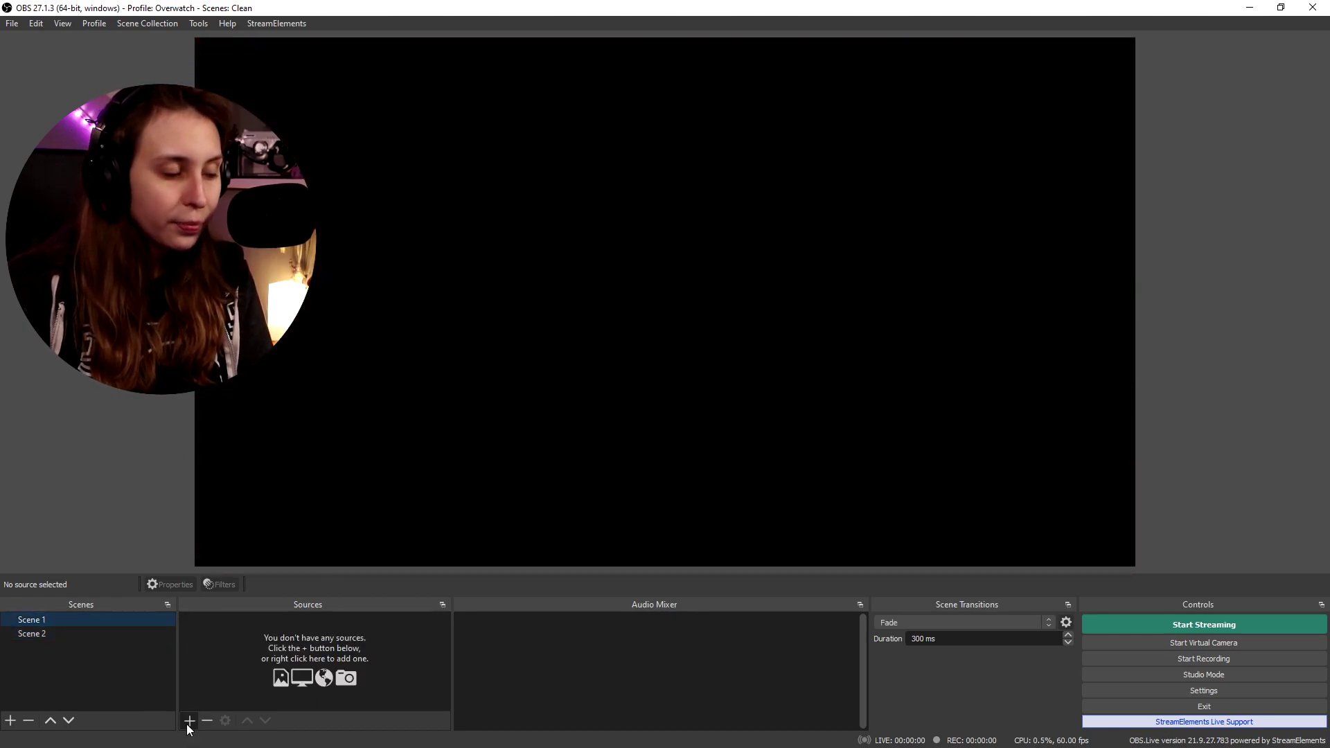
Nest the existing Scene 2 inside Scene 1 as a scene source.
left_click(190, 720)
left_click(225, 610)
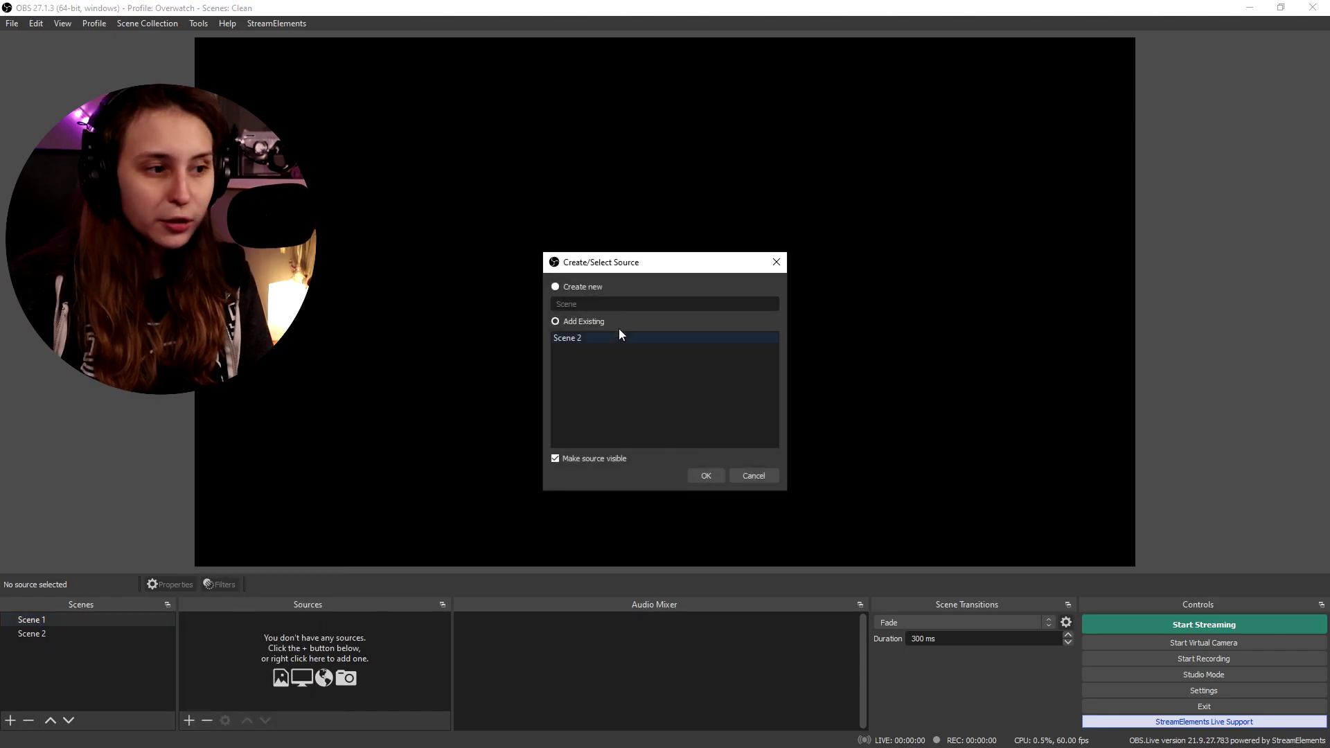
left_click(579, 340)
left_click(699, 474)
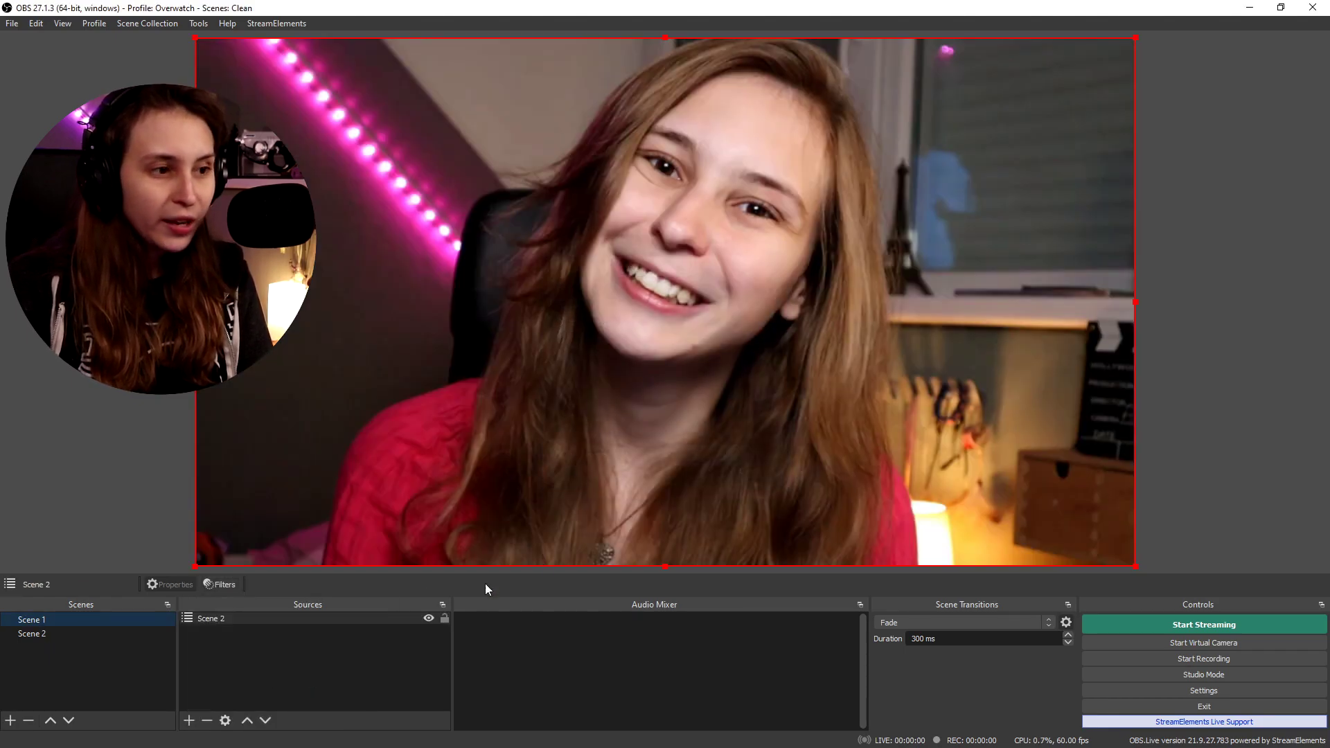
Compare Scene 2 with Scene 1, then open Scene 2's add-source menu.
left_click(91, 637)
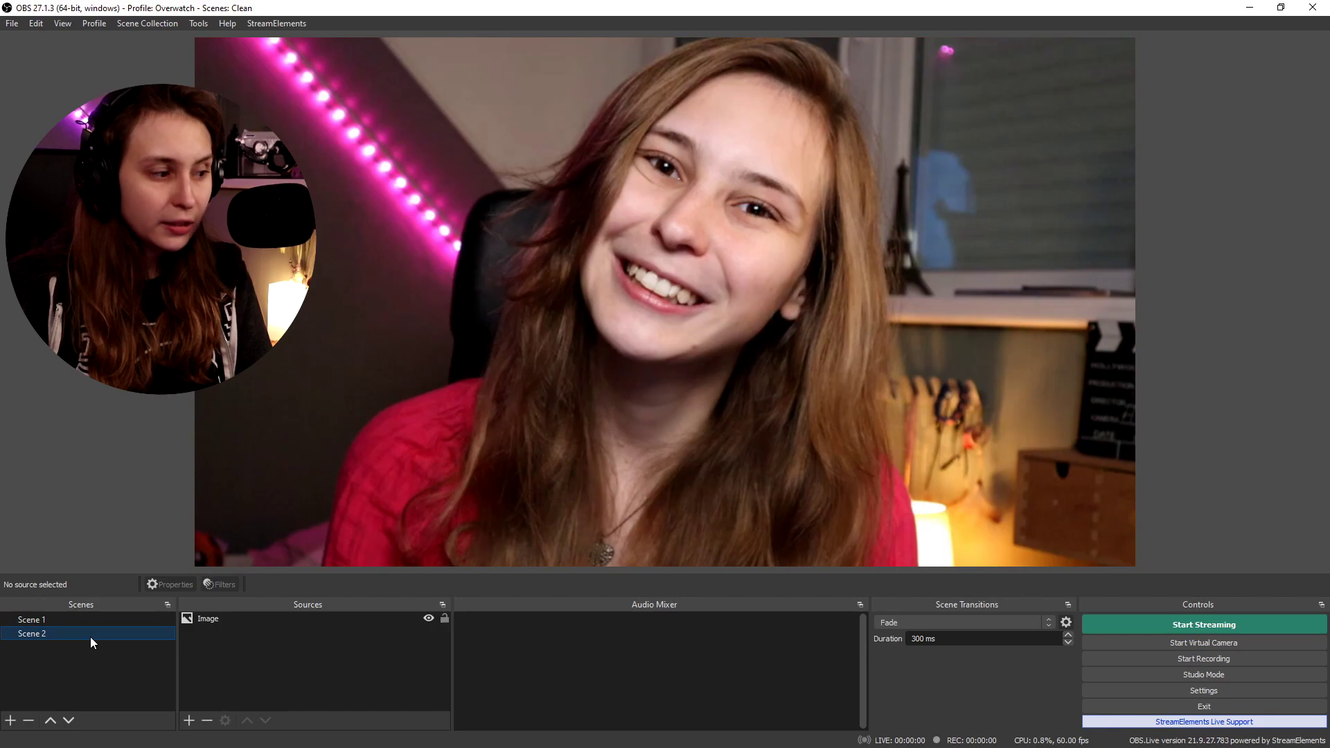
left_click(65, 621)
left_click(77, 634)
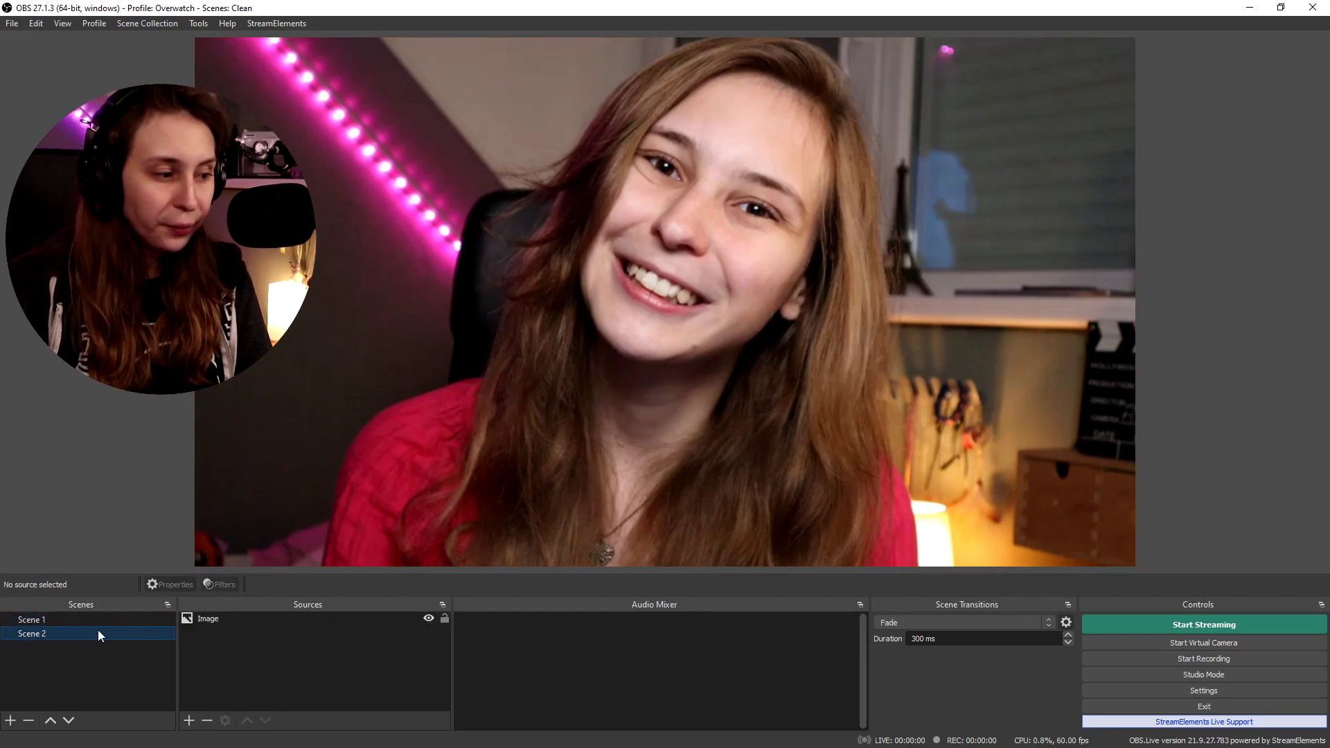
left_click(187, 719)
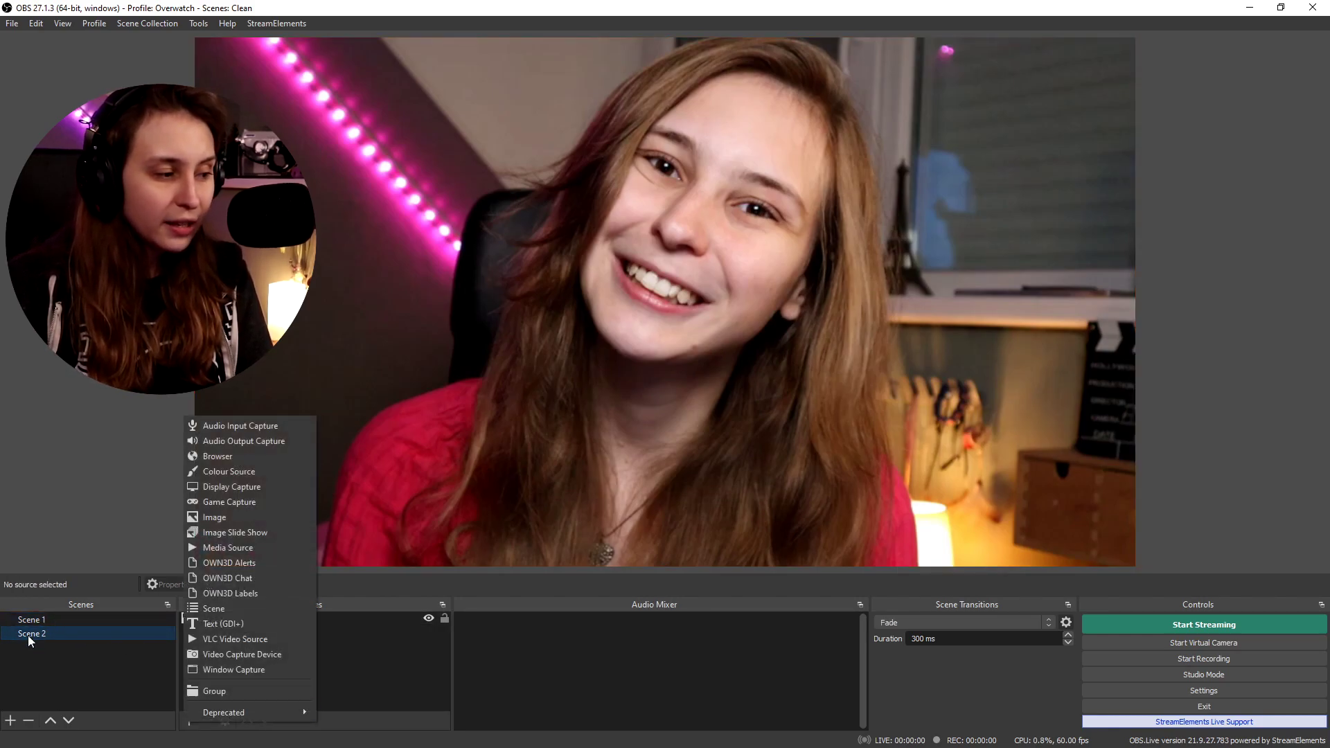
Add Image 2 to Scene 2, shrink it and move it to the lower middle.
left_click(215, 518)
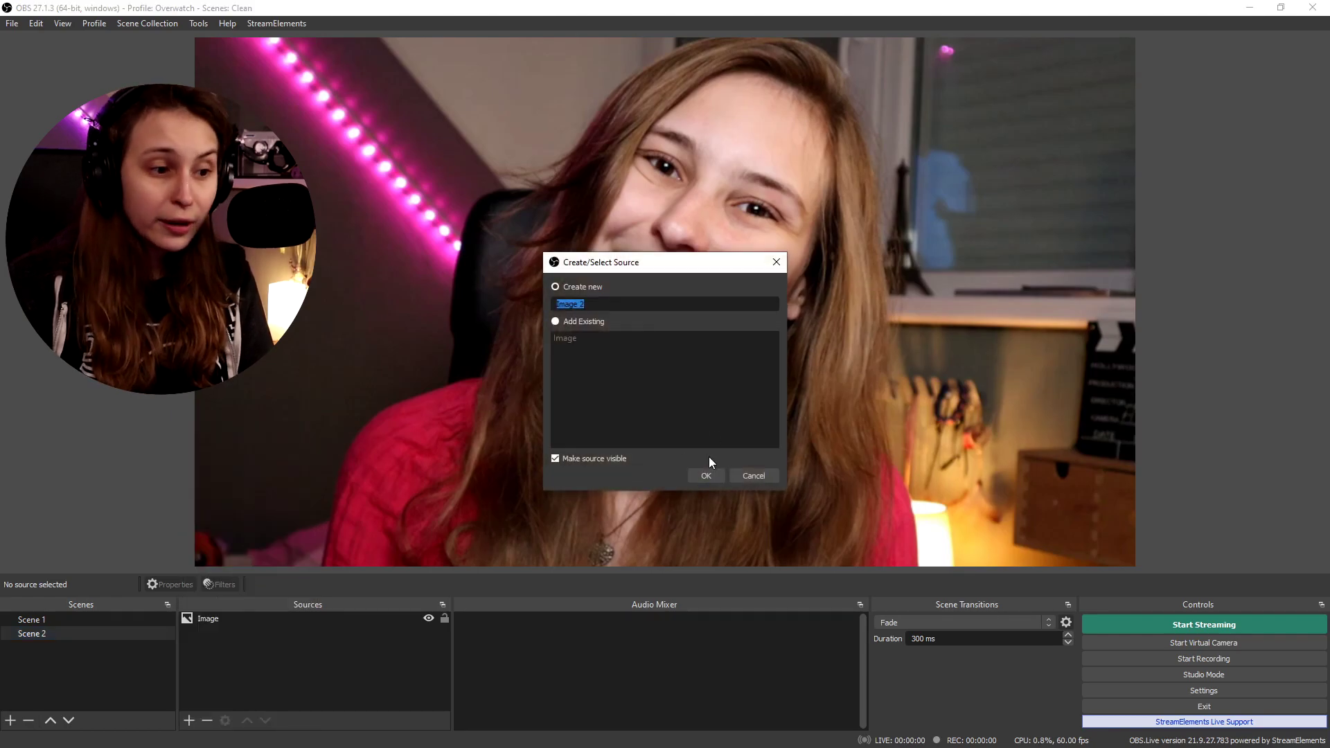
left_click(707, 475)
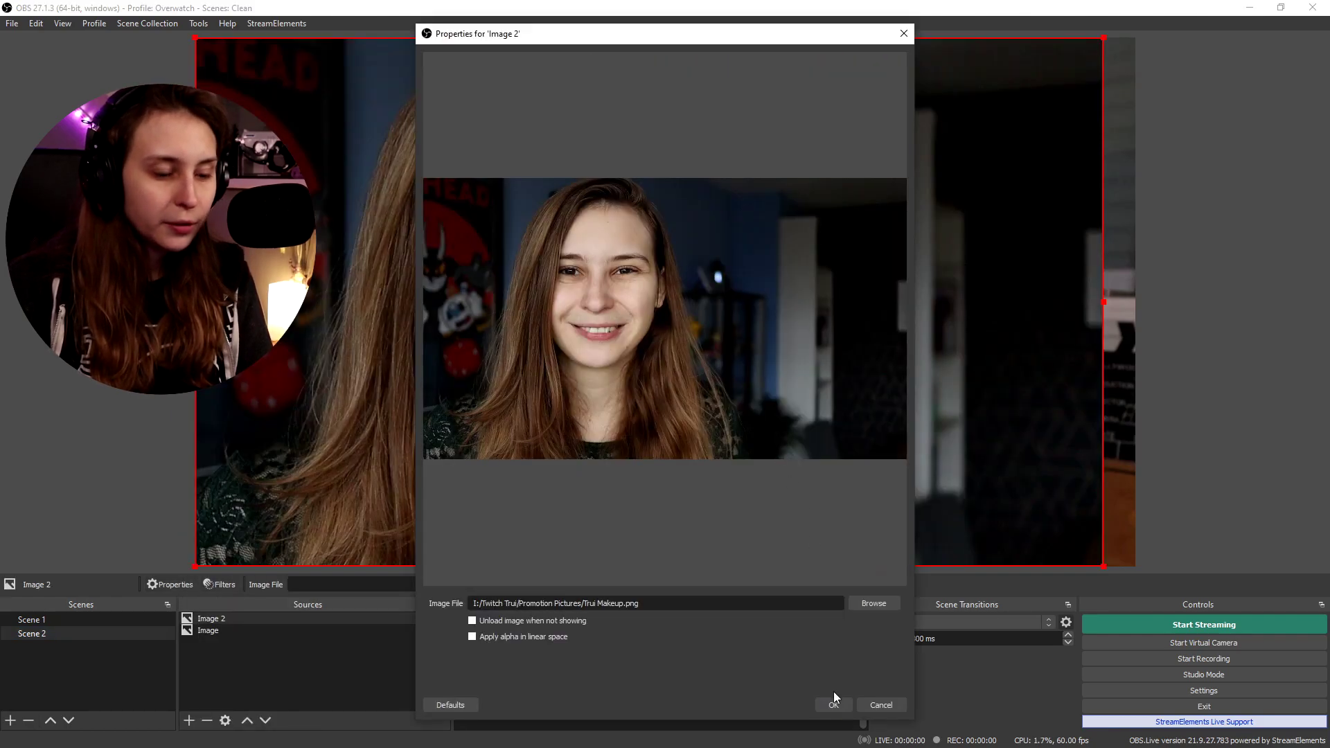
left_click(833, 704)
left_click_drag(1101, 566, 699, 332)
left_click_drag(610, 287, 643, 502)
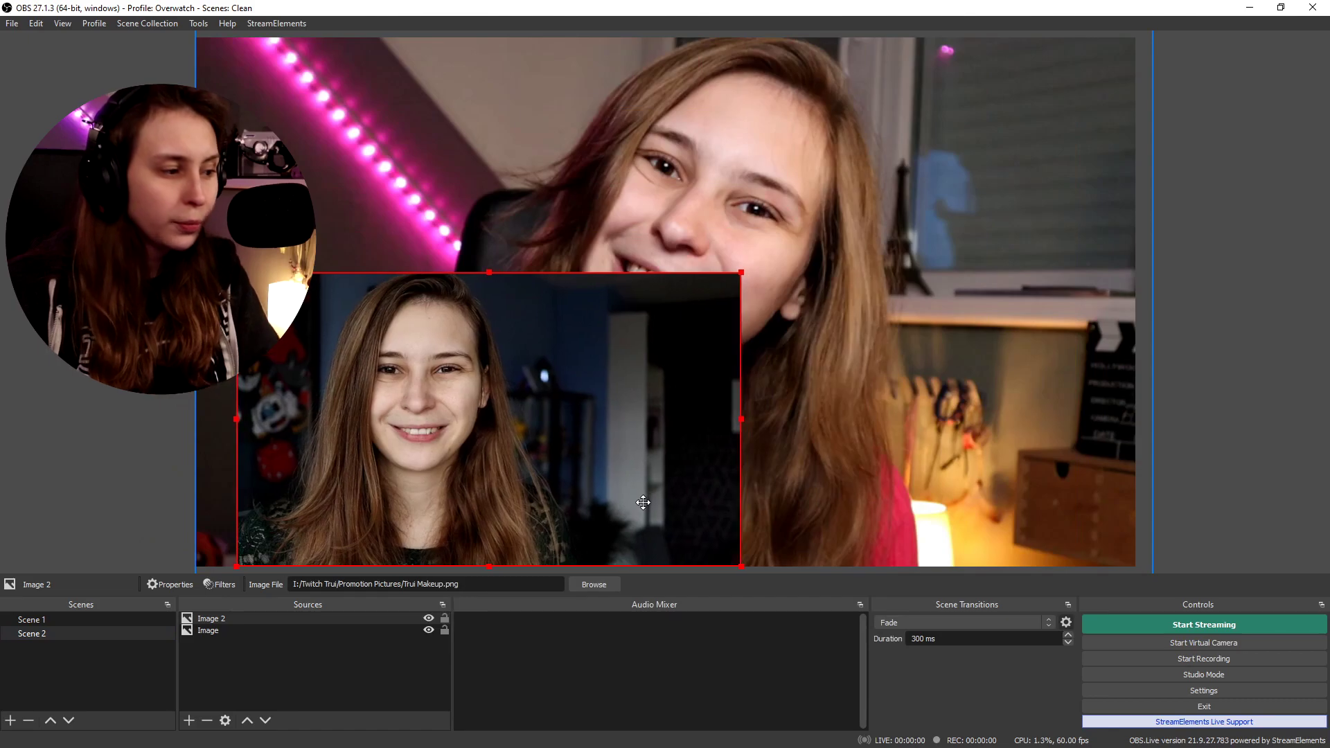
Switch between Scene 1 and Scene 2 to compare the layered result.
left_click(107, 619)
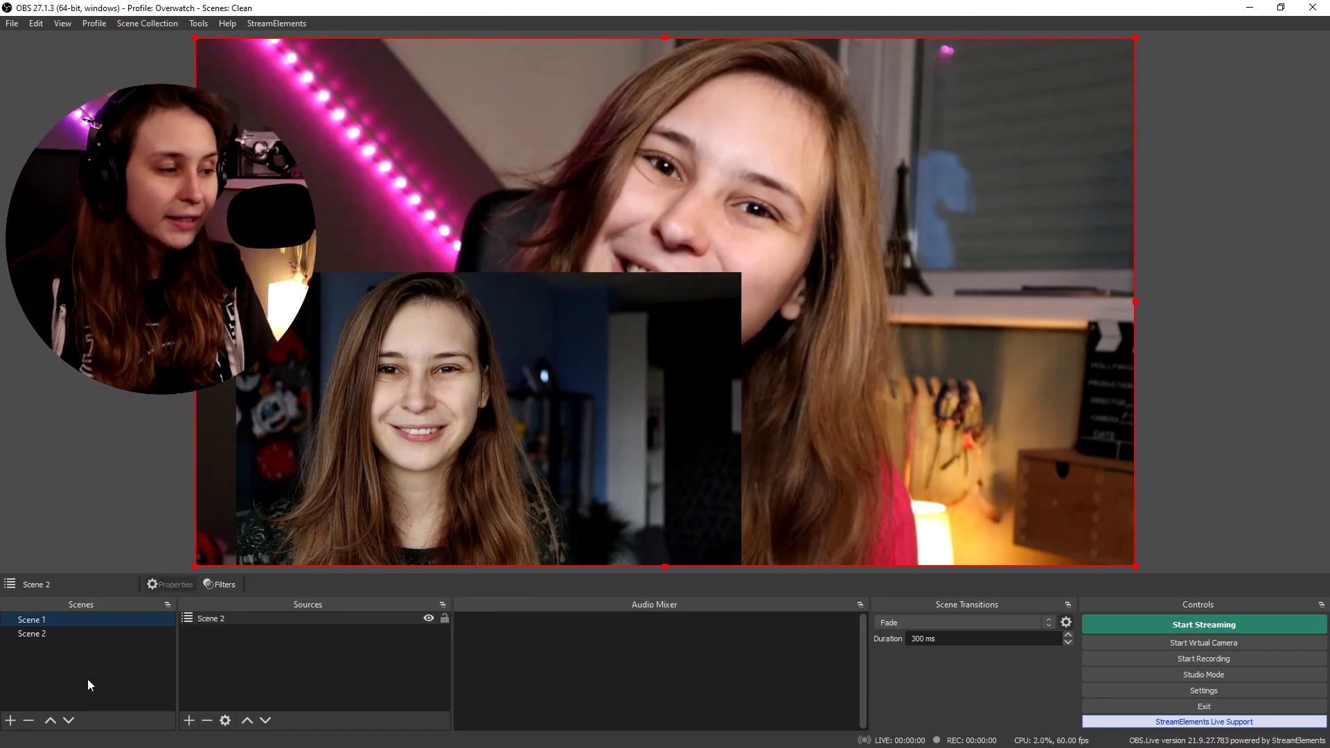
left_click(78, 632)
left_click(82, 619)
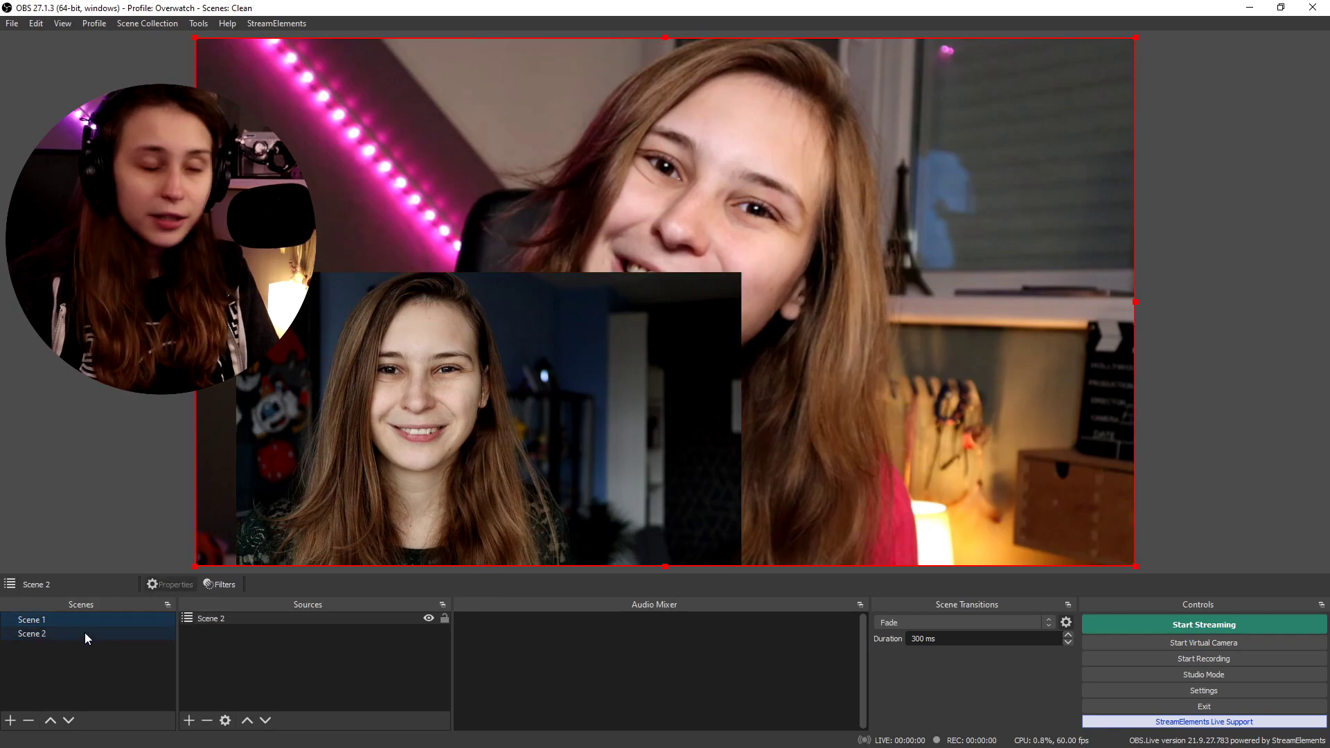
left_click(84, 633)
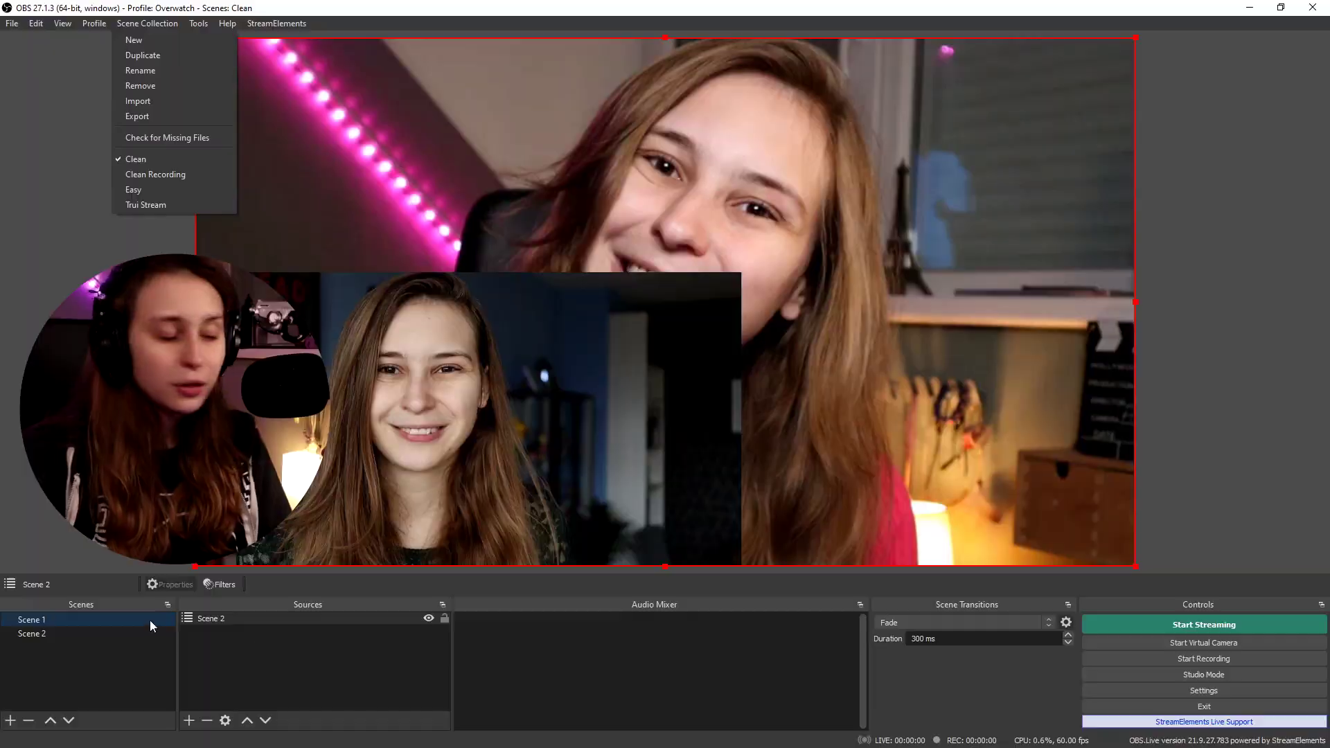
Dismiss the View menu and bring up the Scene Collection list.
left_click(162, 172)
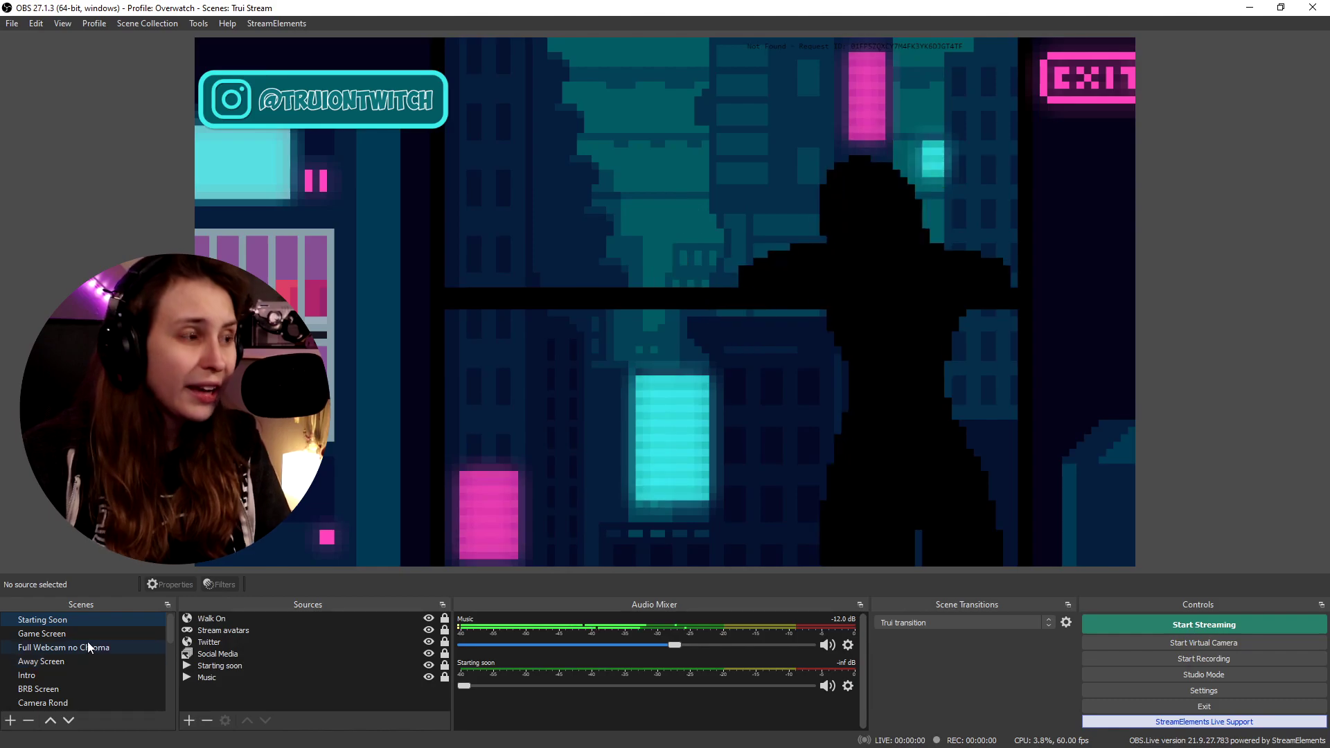
left_click(143, 24)
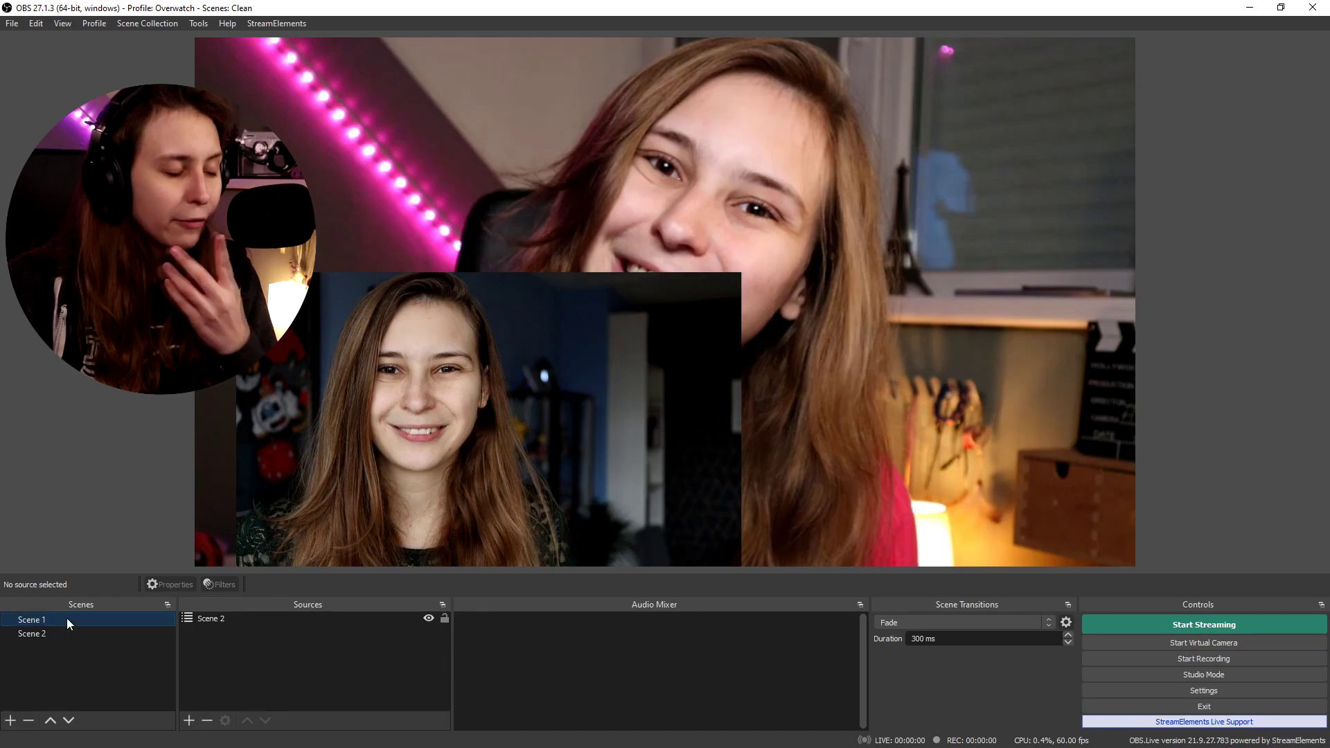
Open the context menu for Scene 1 in the Clean collection's Scenes list.
right_click(67, 617)
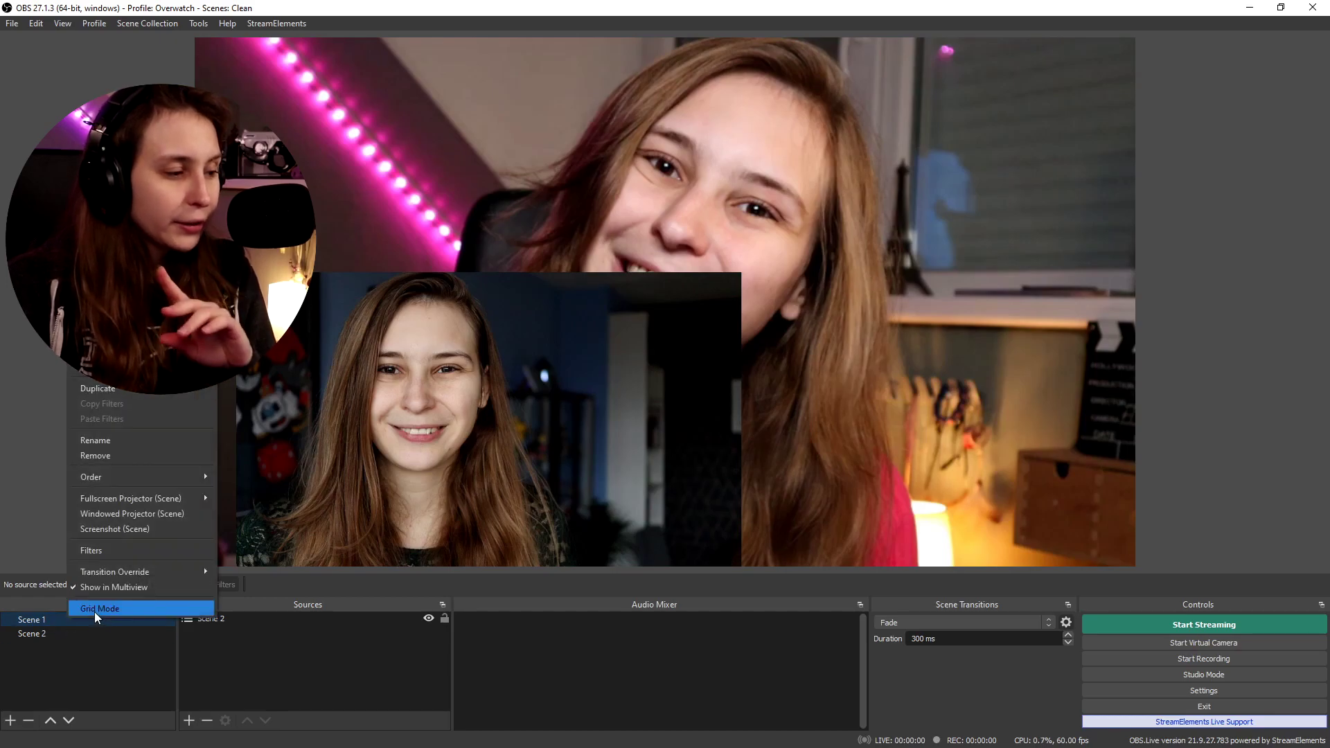
Name Scene 1 'Webcam' and Scene 2 'Gameplay'.
left_click(108, 444)
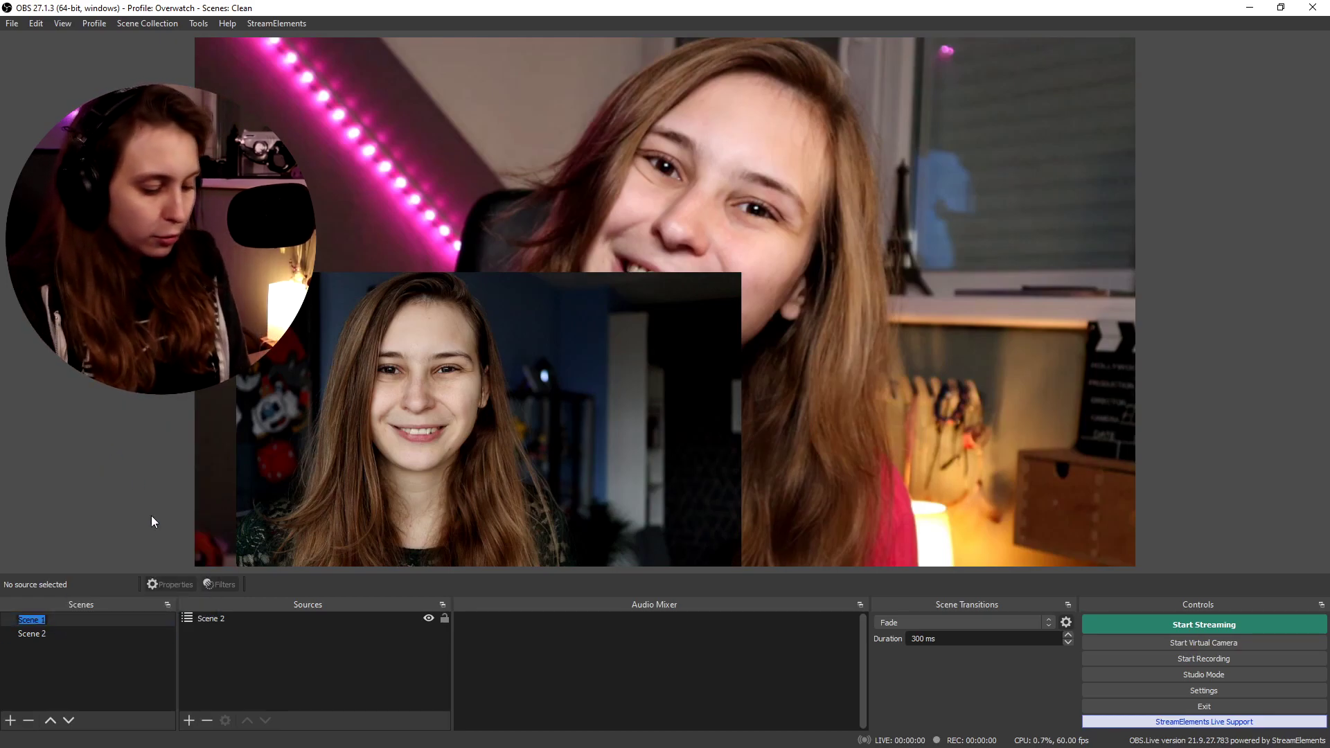
type("Webcam")
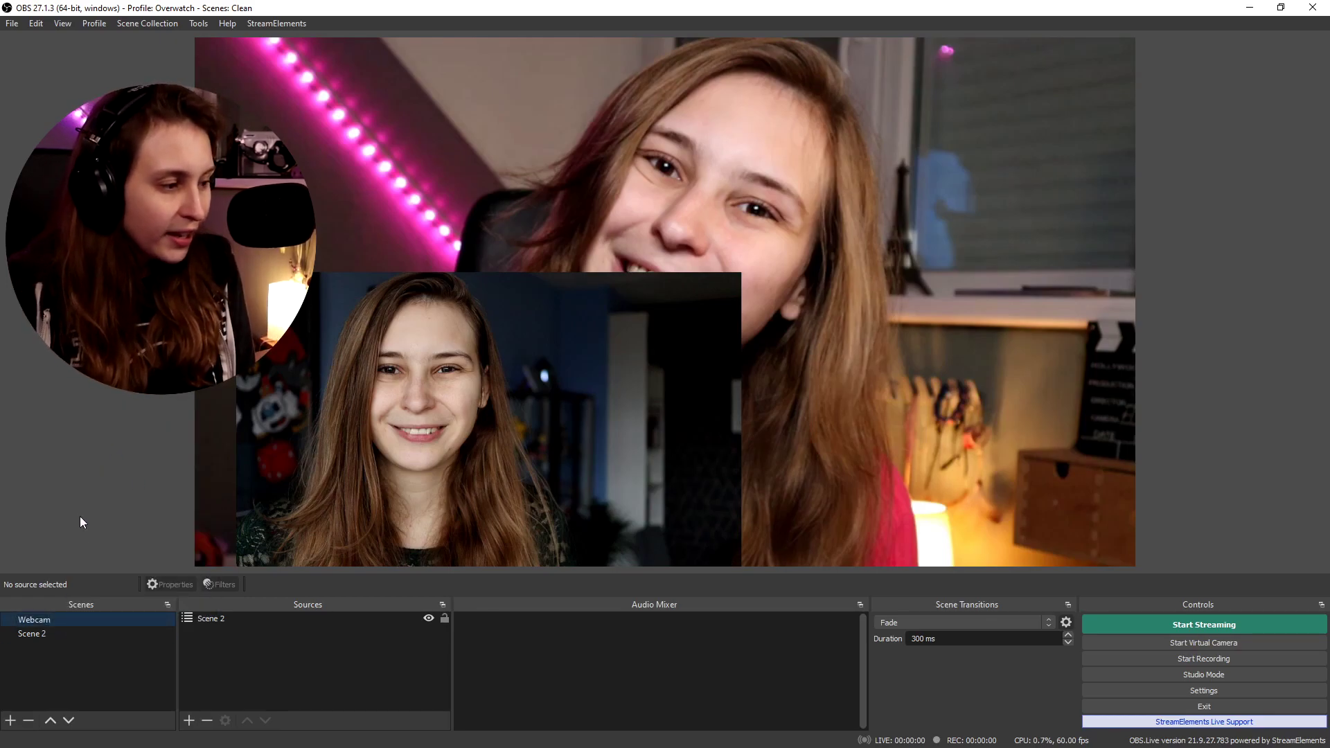
right_click(34, 634)
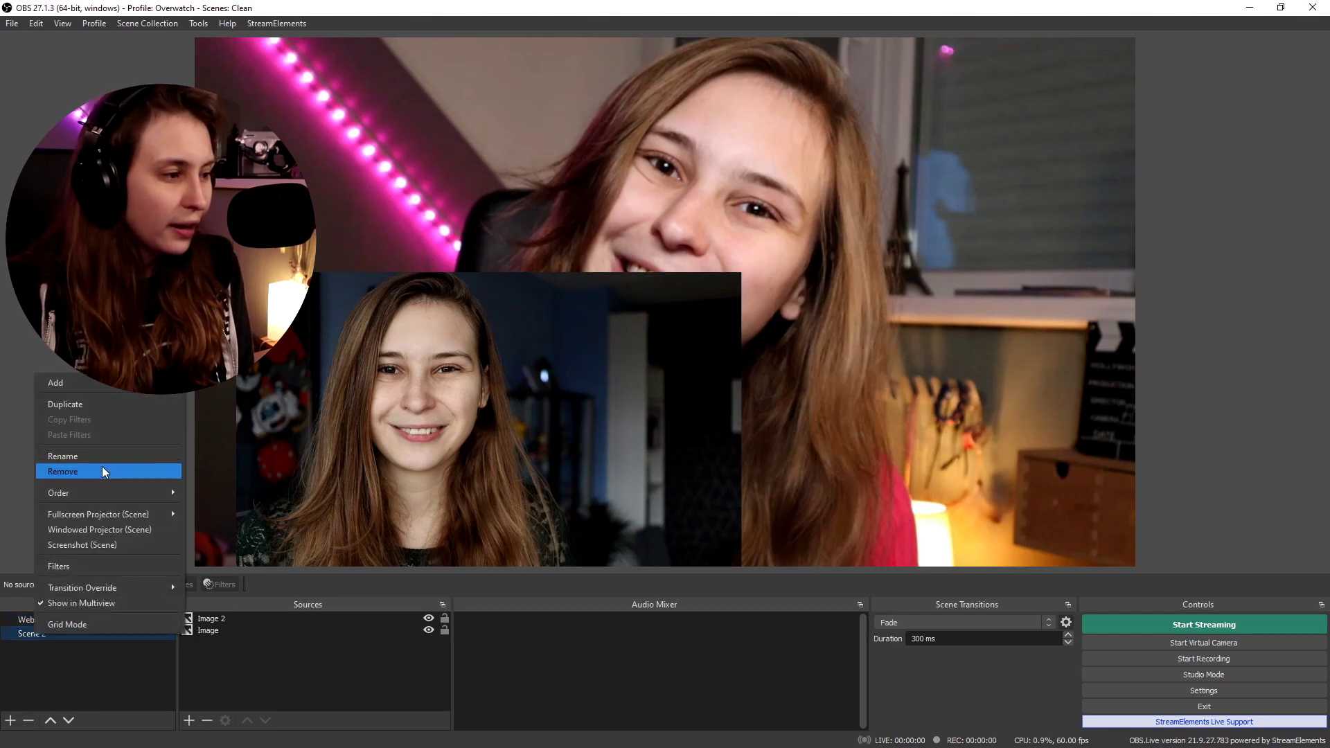
left_click(102, 460)
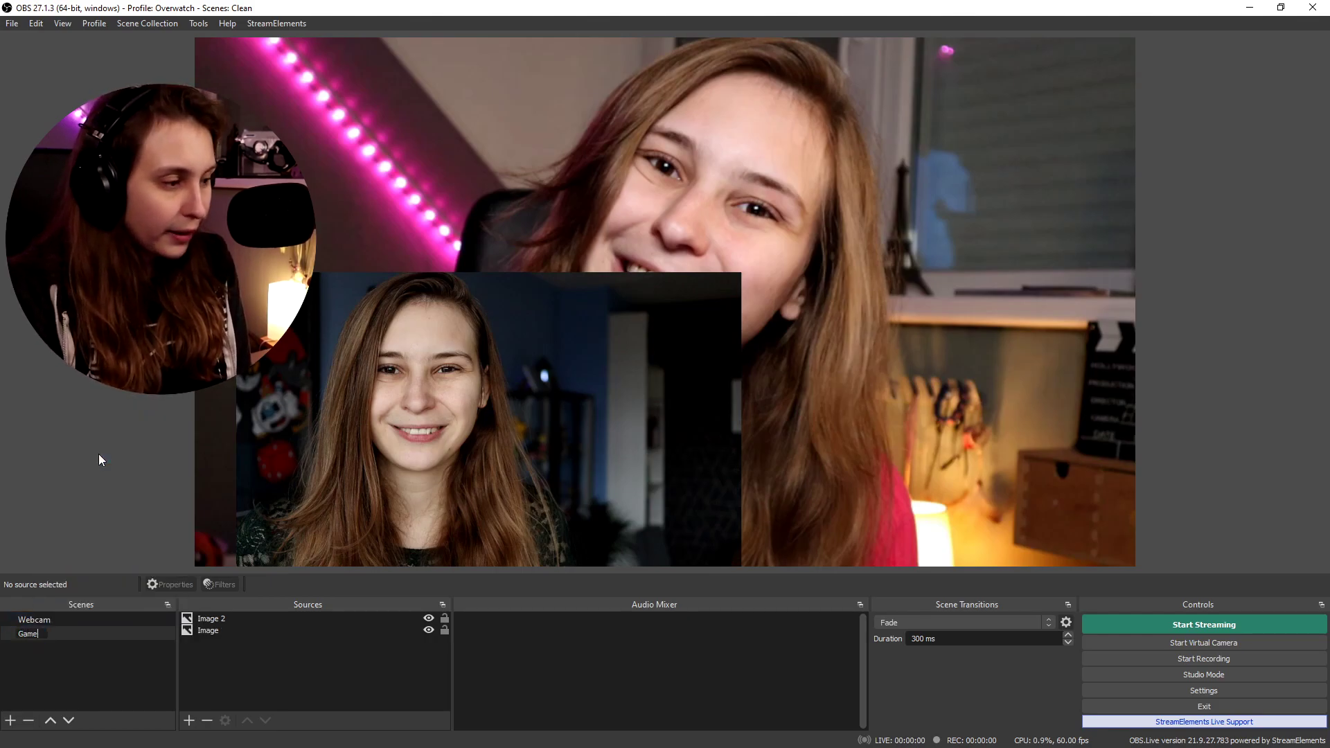
type("Gameplay")
key("Return")
Hide both image sources in Gameplay, and remove the nested Gameplay source from the Webcam scene.
left_click(429, 629)
left_click(428, 619)
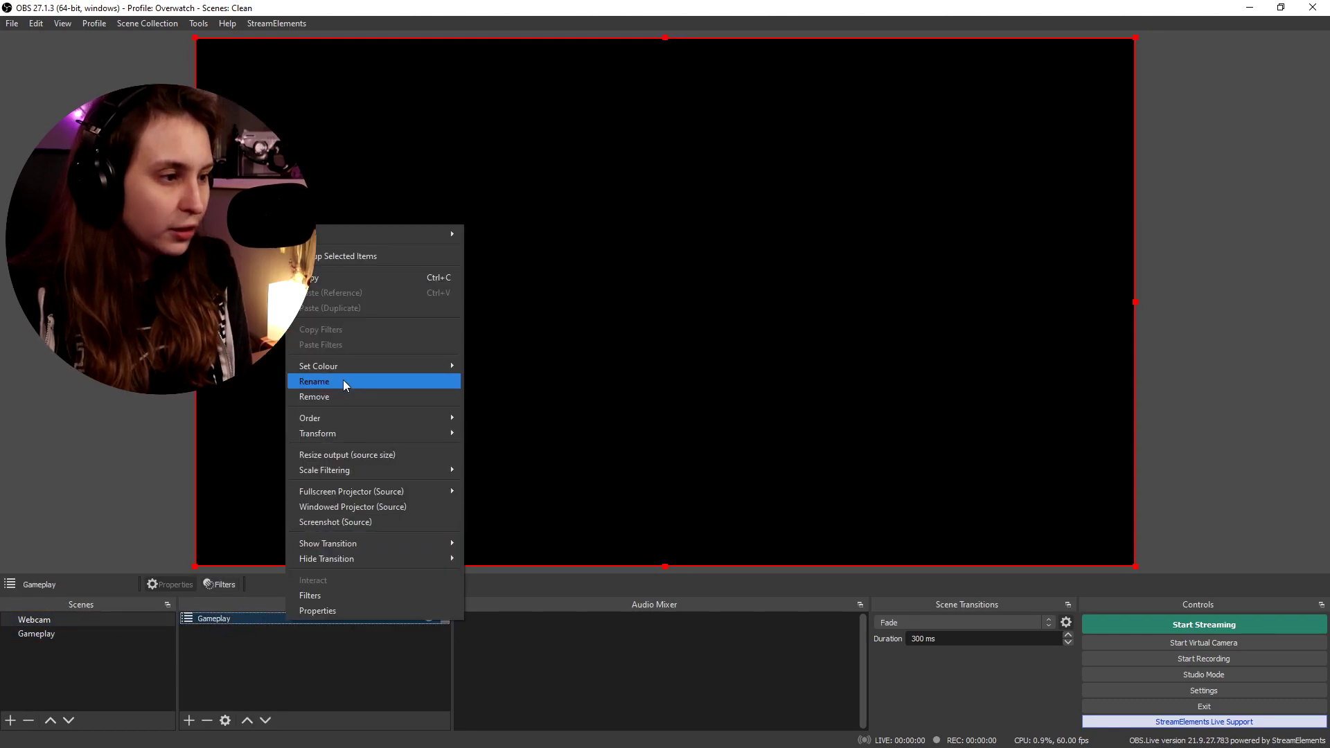
left_click(343, 378)
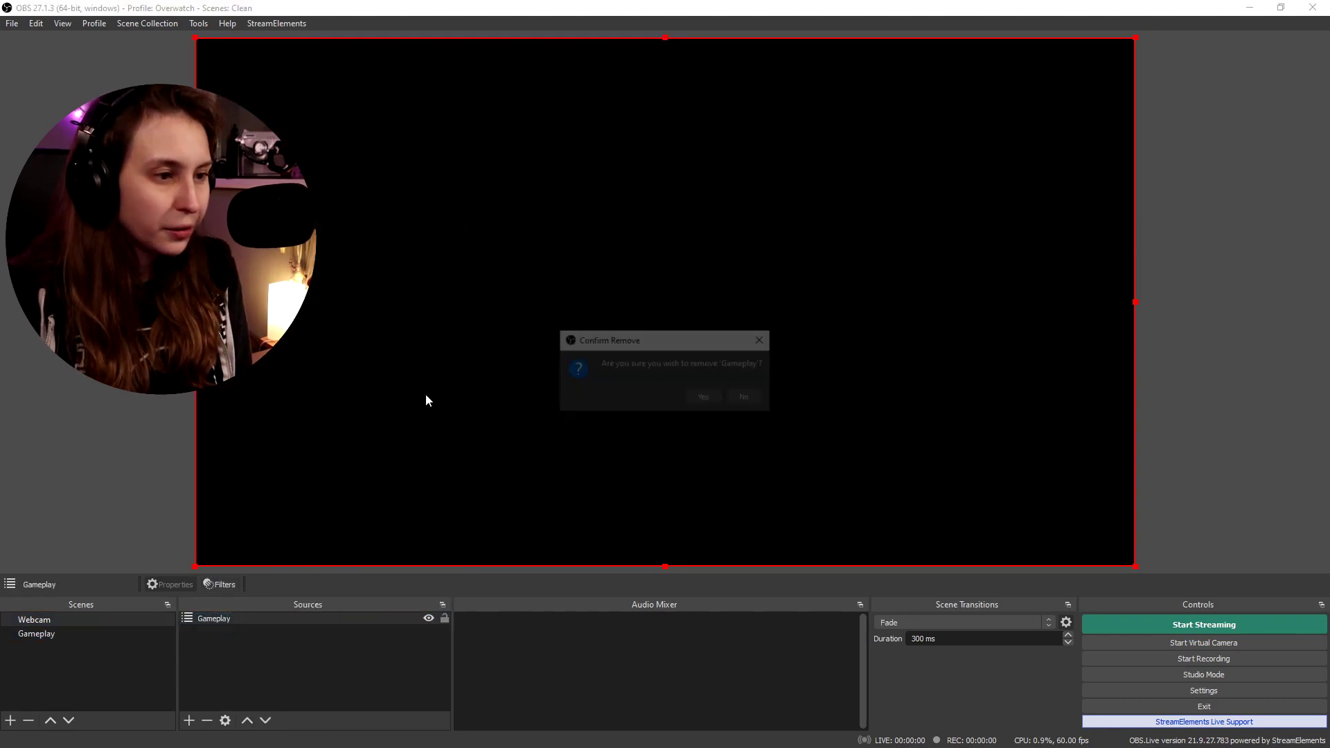
left_click(708, 398)
left_click(189, 720)
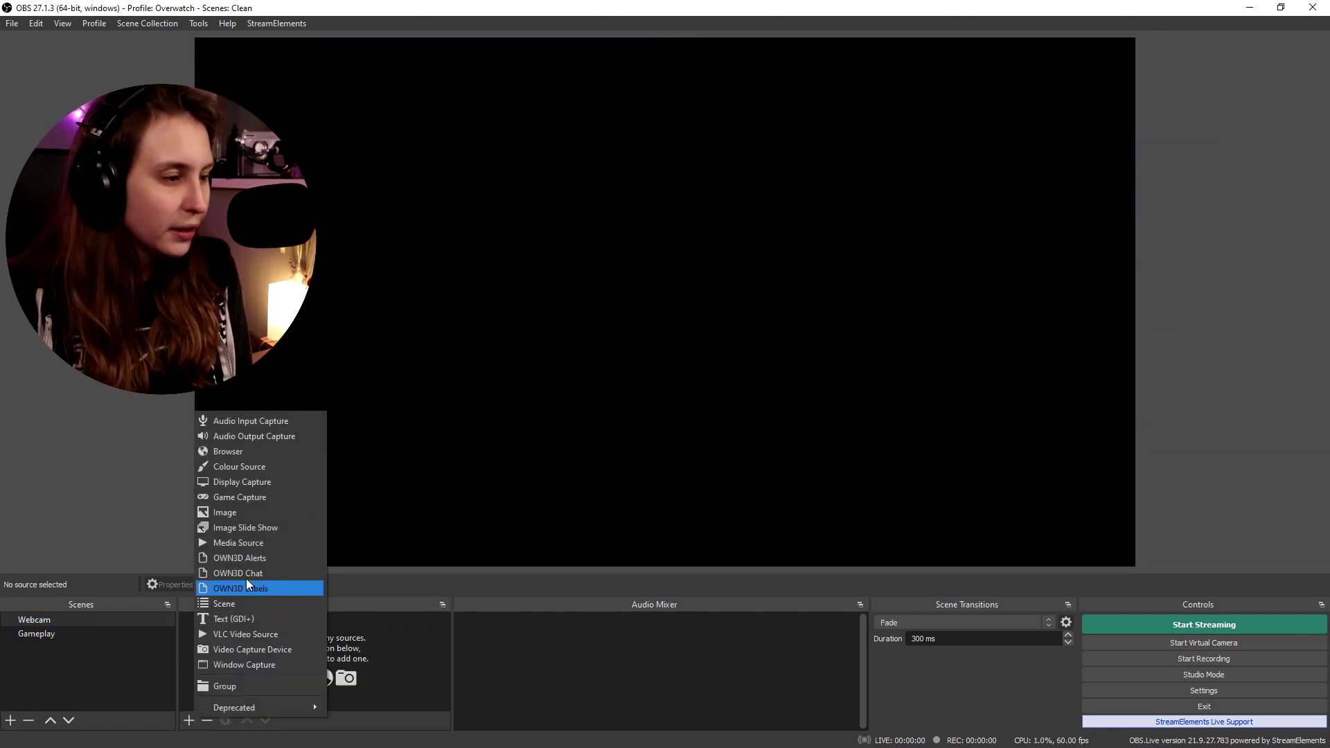
Add a Video Capture Device using the HD Pro Webcam C920 at a Custom resolution.
left_click(268, 651)
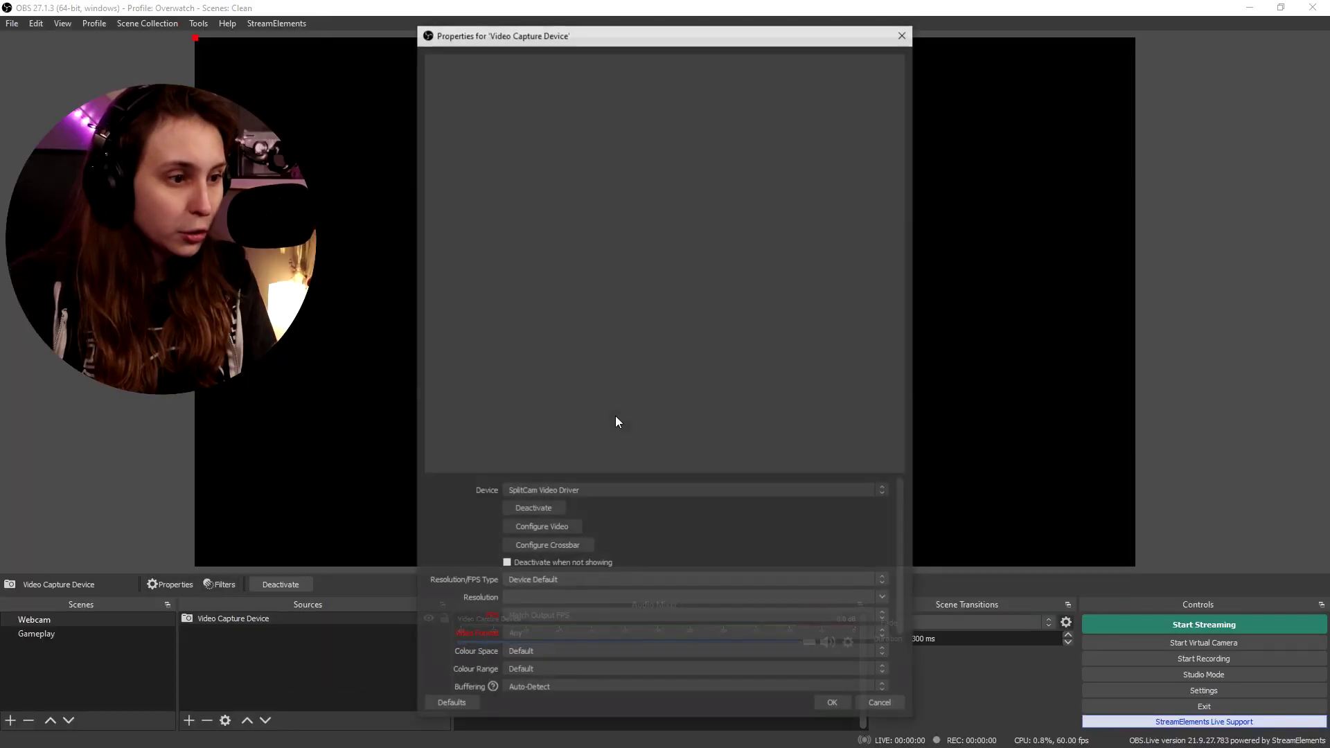
left_click(616, 490)
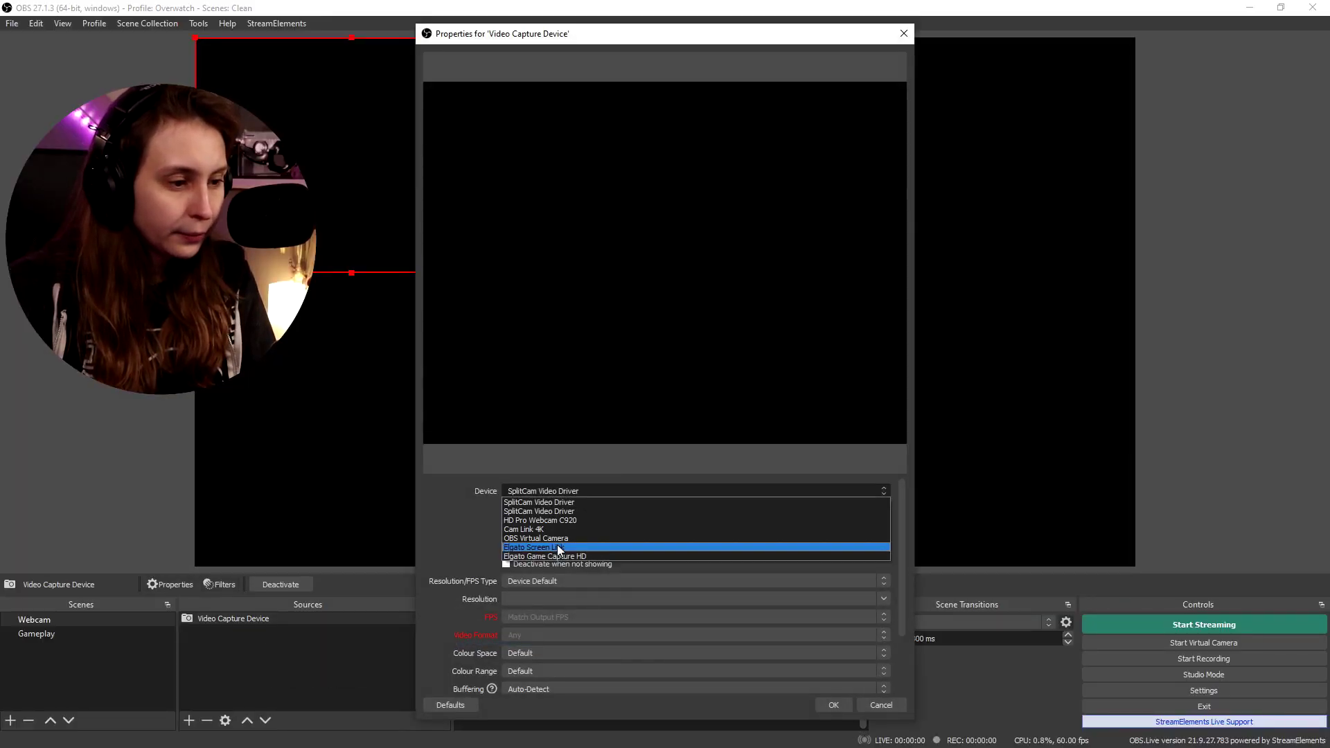
left_click(564, 518)
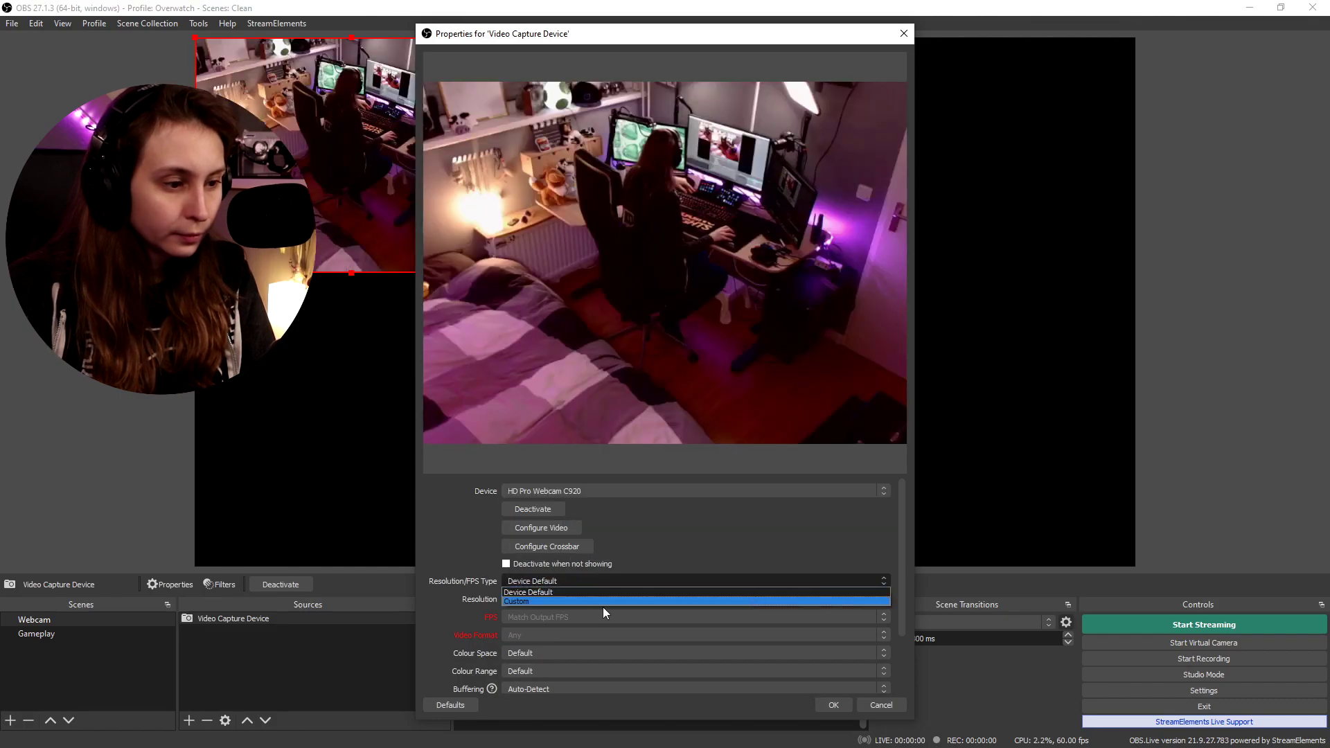
left_click(602, 601)
left_click(884, 599)
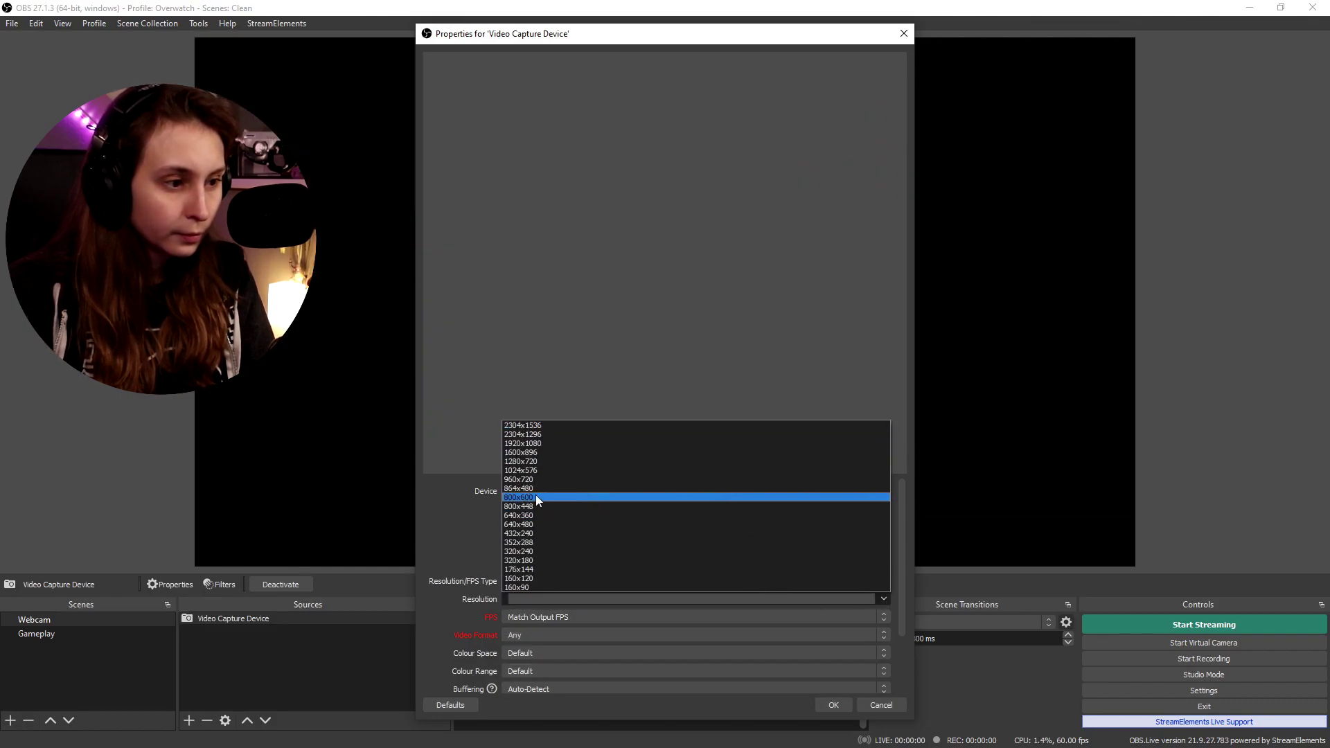
left_click(530, 444)
left_click(834, 705)
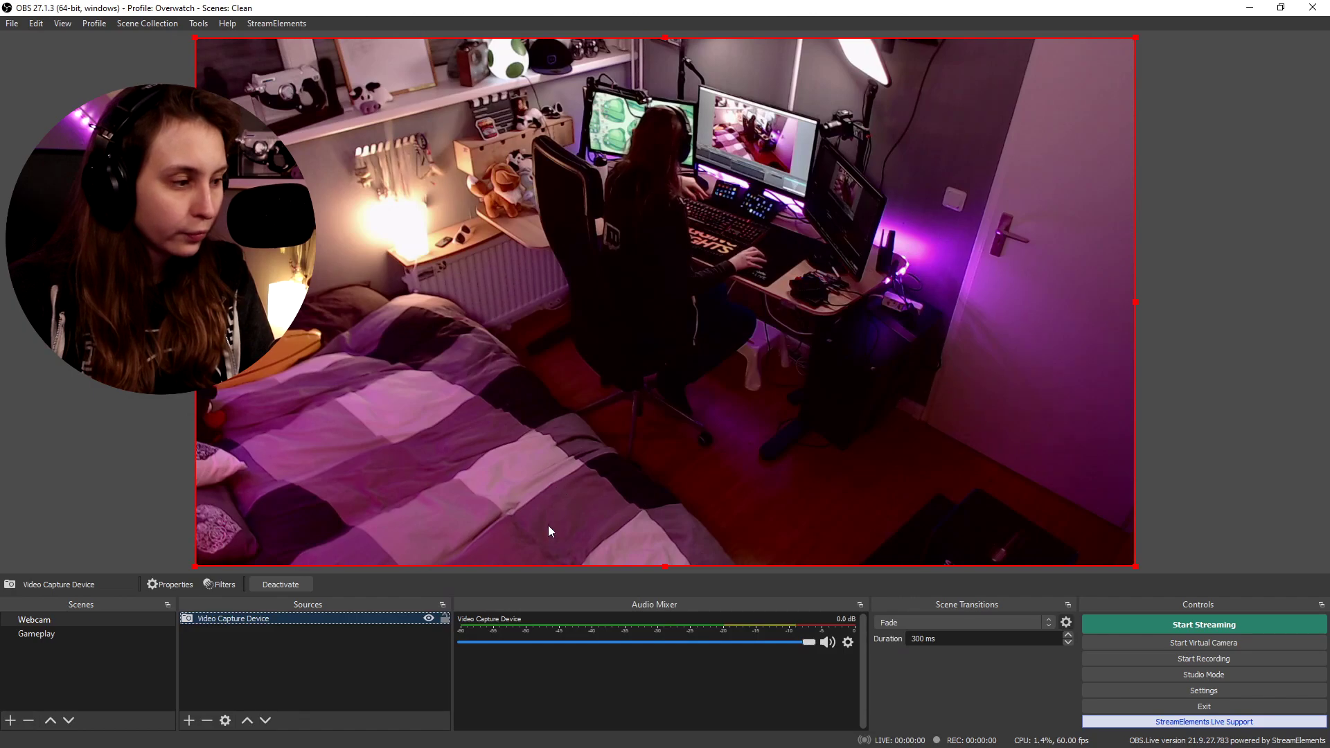
Set Gameplay's Game Capture to the specific window Evil Genius 2 and place it below the webcam.
left_click(81, 636)
double_click(443, 618)
left_click(606, 510)
left_click(608, 533)
left_click(631, 585)
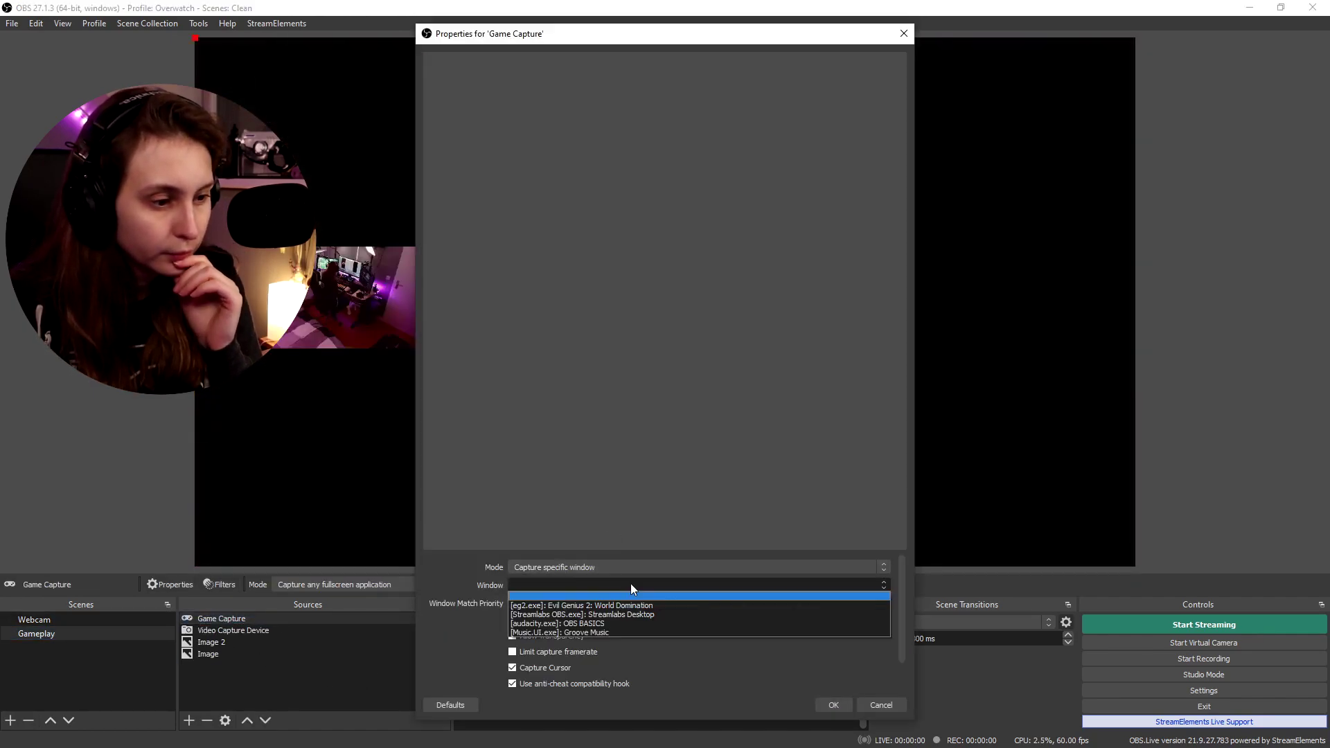
left_click(657, 605)
left_click(834, 705)
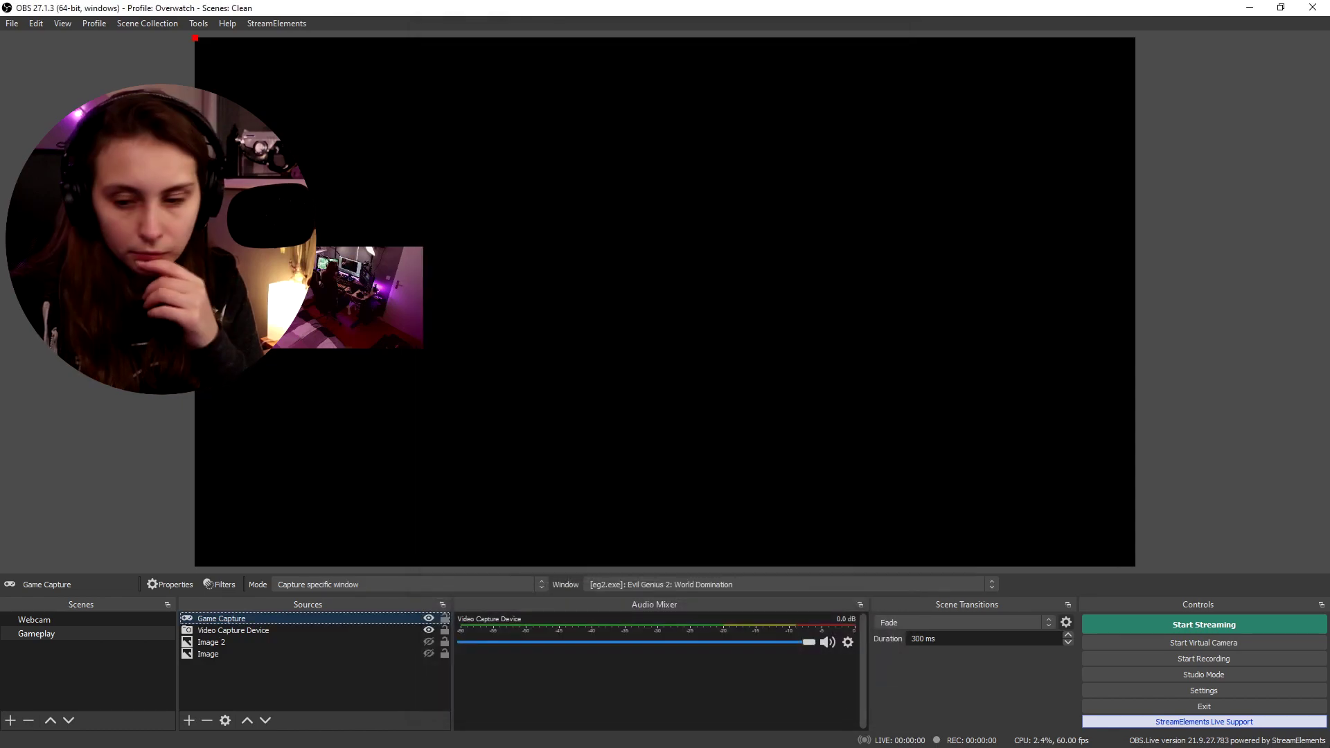
left_click(264, 720)
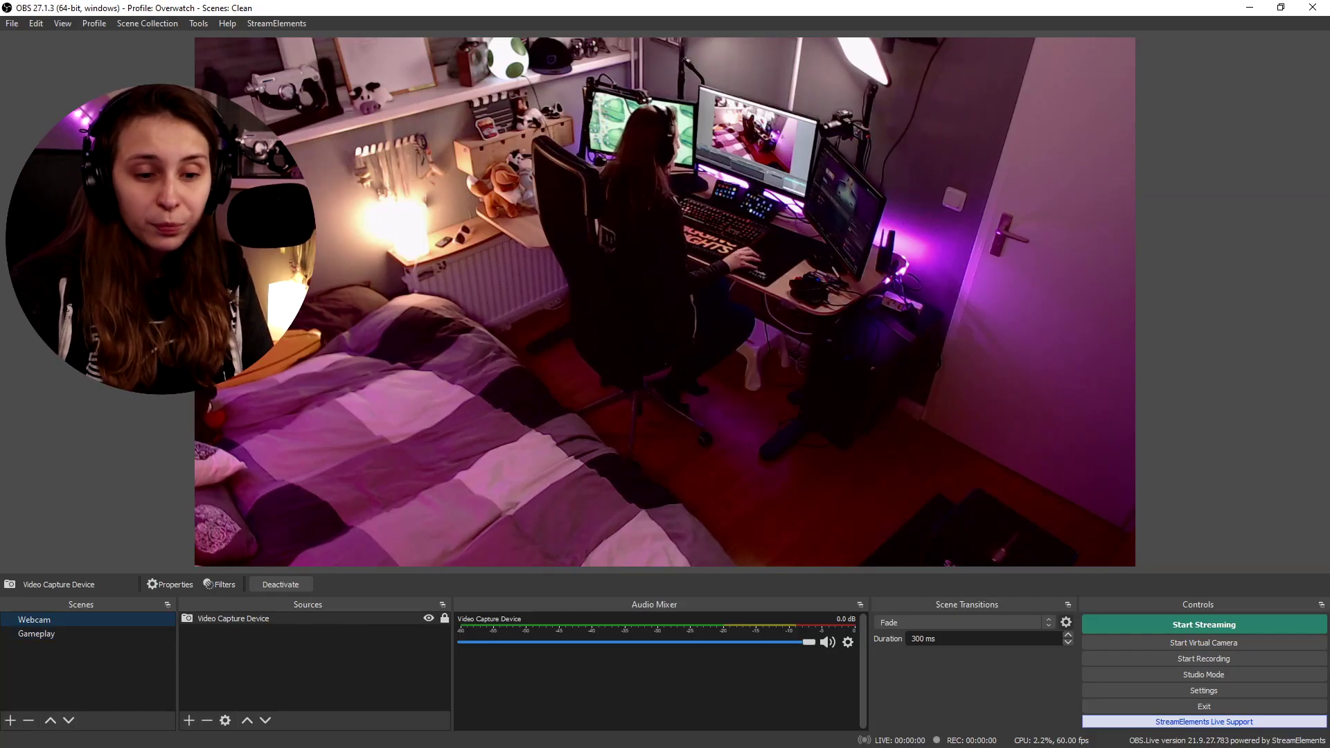
Toggle Studio Mode on and off twice to preview Gameplay, ending in single view on Gameplay.
left_click(1198, 674)
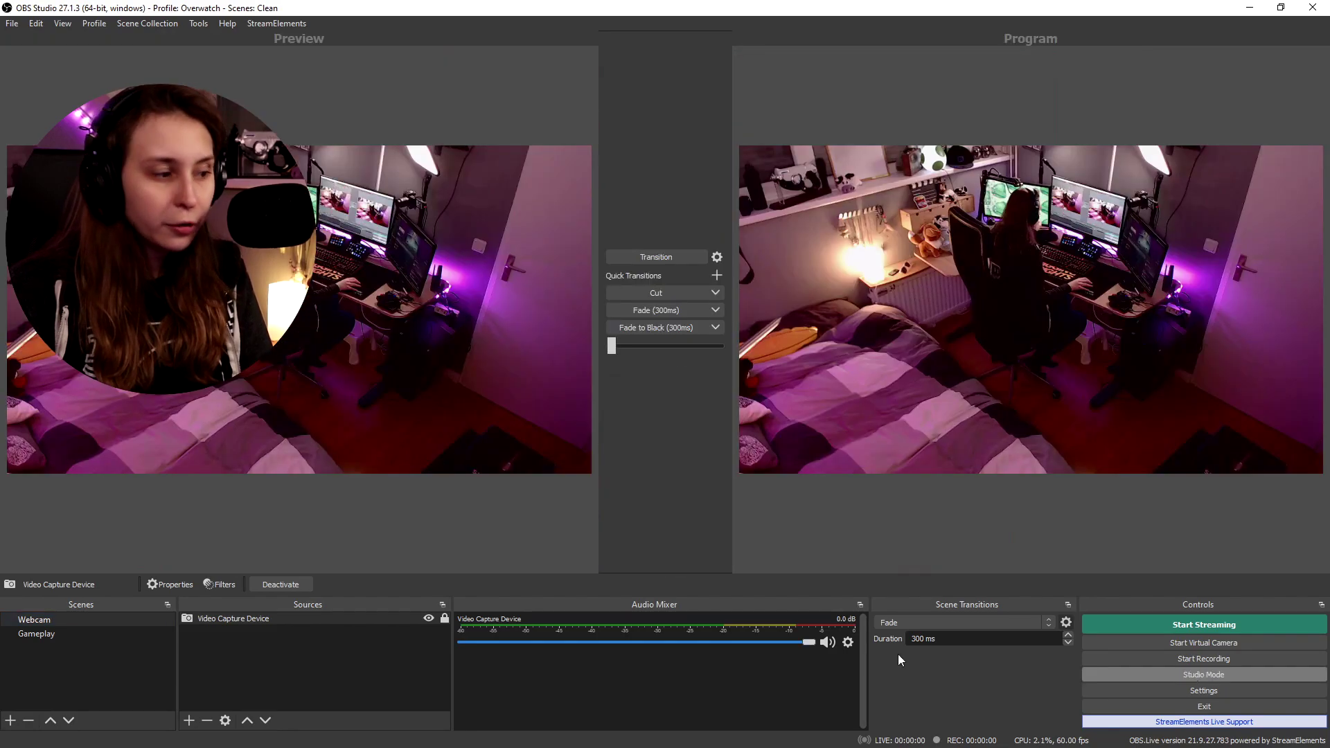
left_click(81, 632)
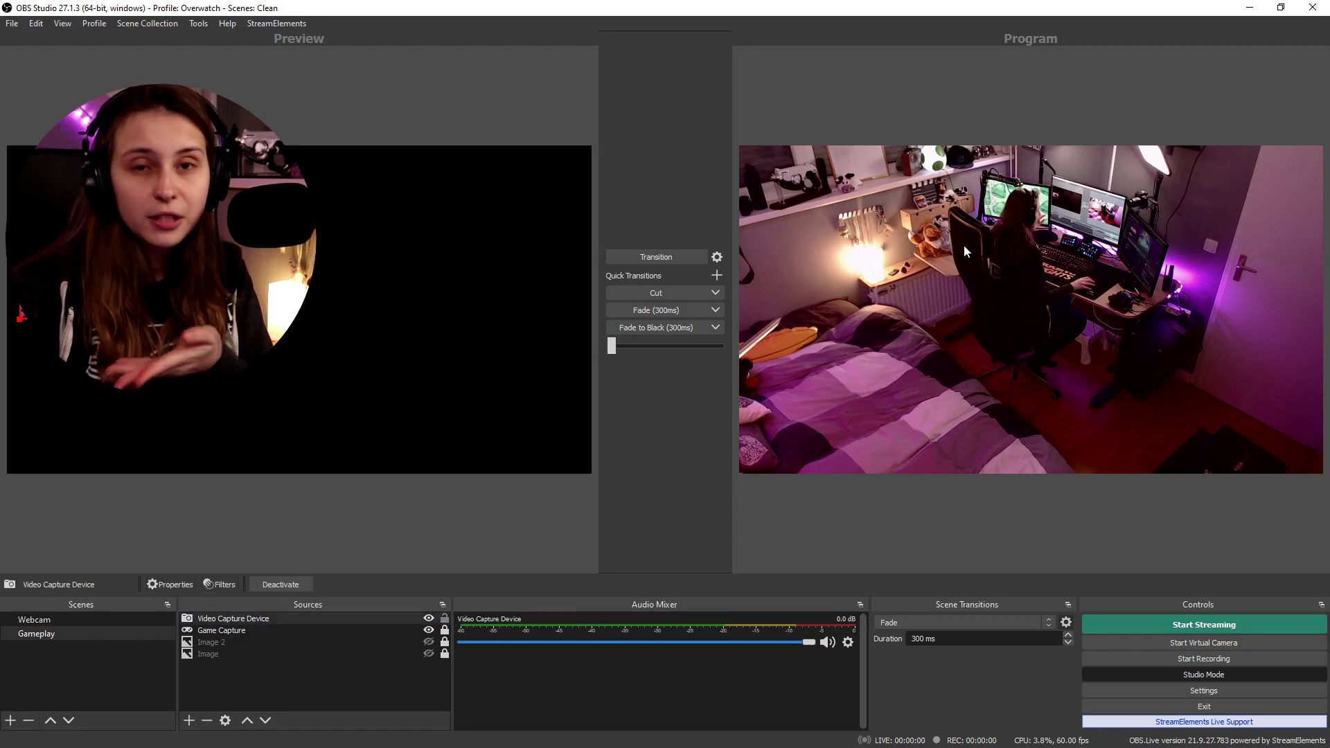
left_click(1232, 675)
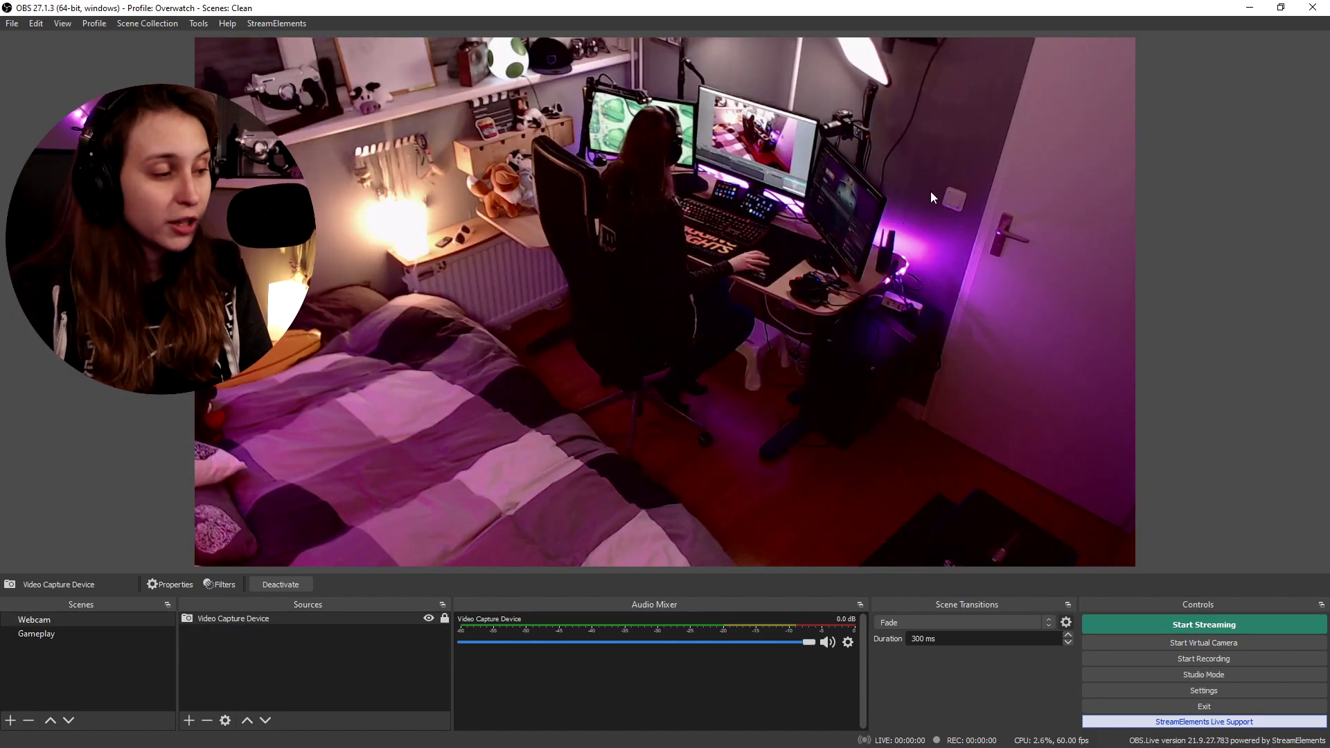
left_click(1209, 675)
left_click(94, 632)
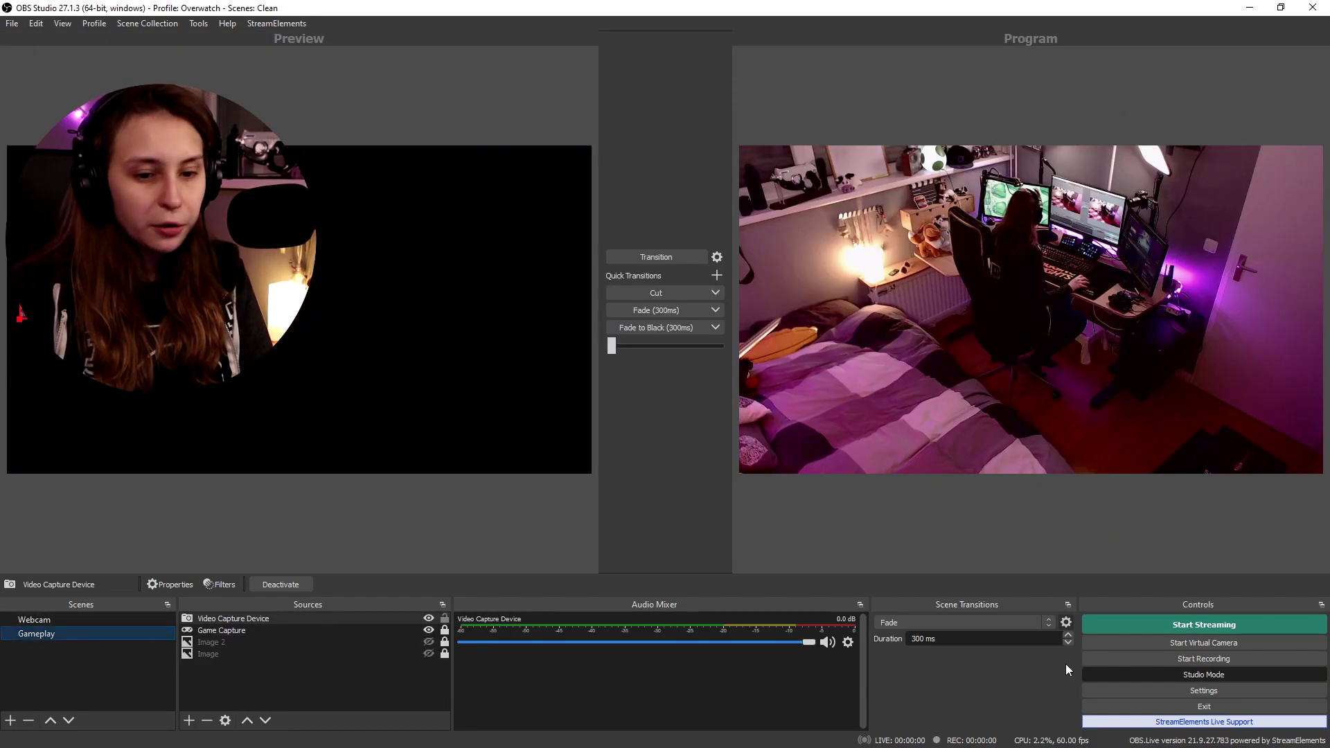
left_click(1231, 676)
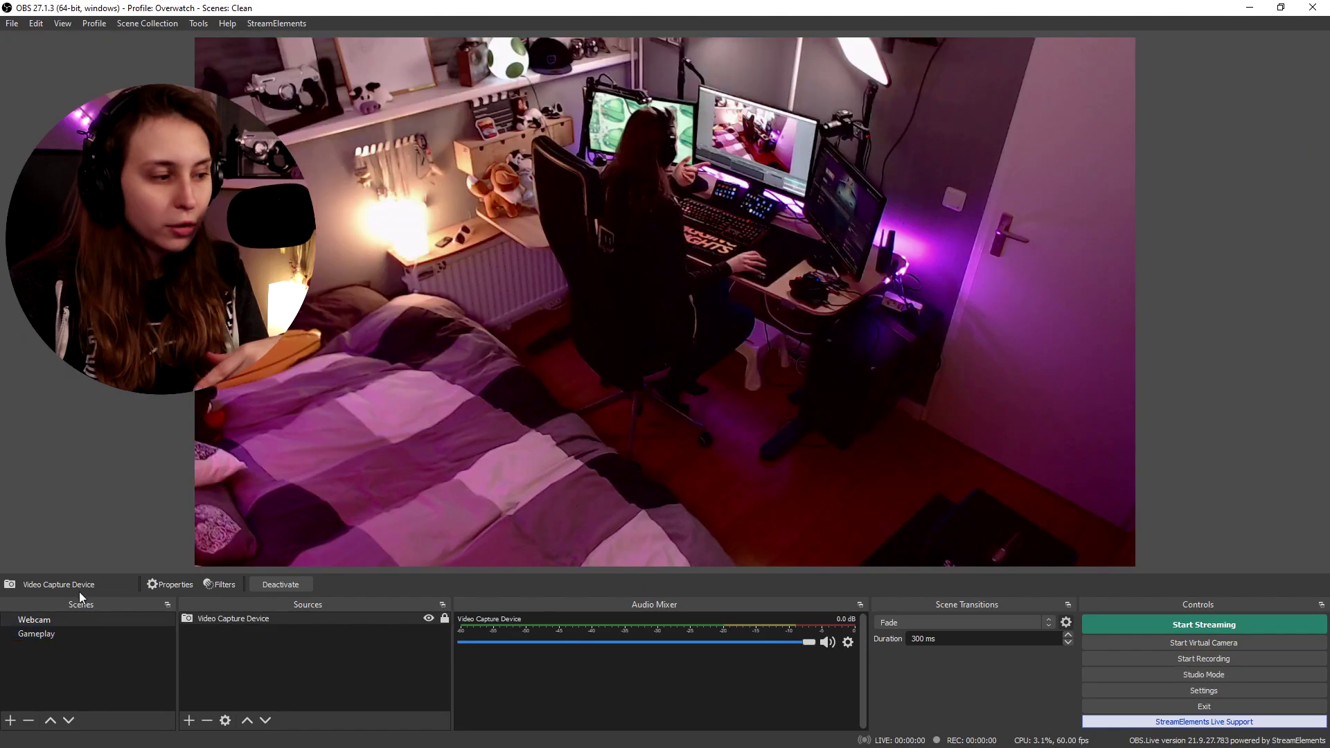
left_click(51, 635)
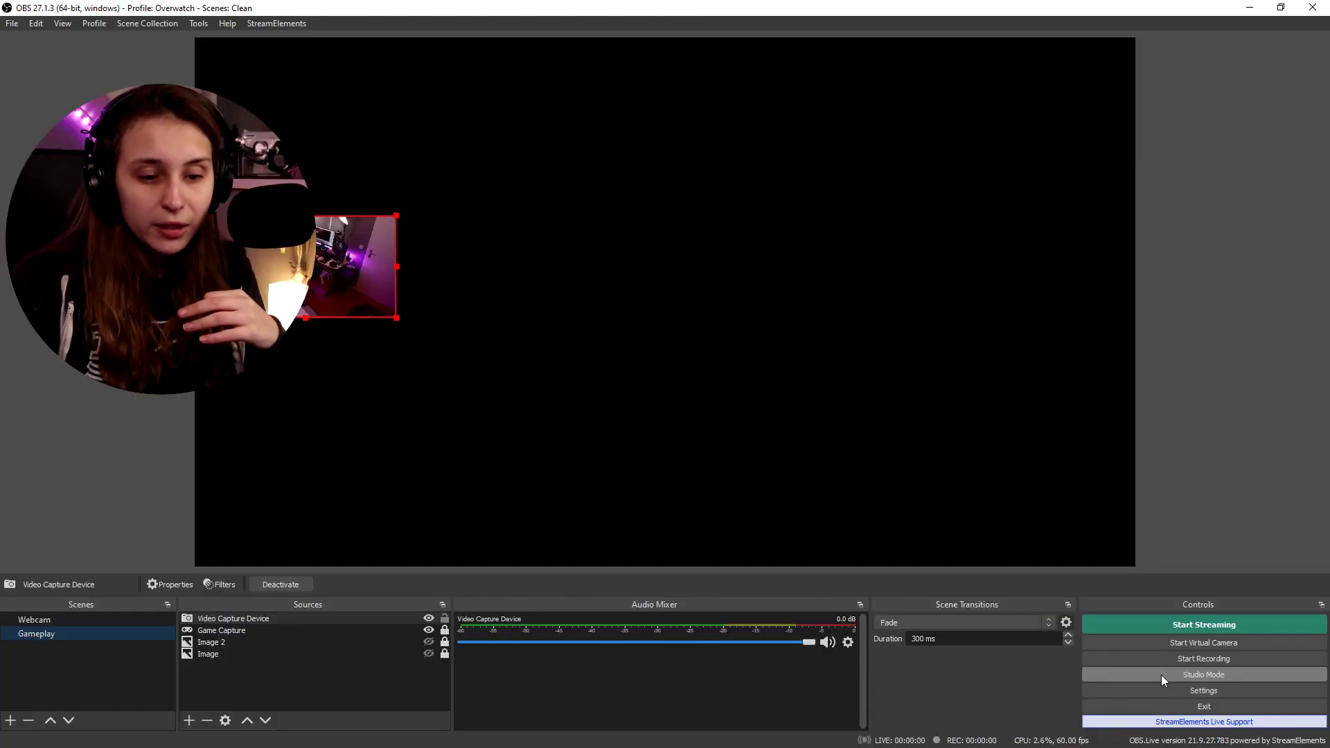
In Hotkeys settings, bind Num 1 to switch to Gameplay and Num 2 to Webcam, then apply.
left_click(1160, 691)
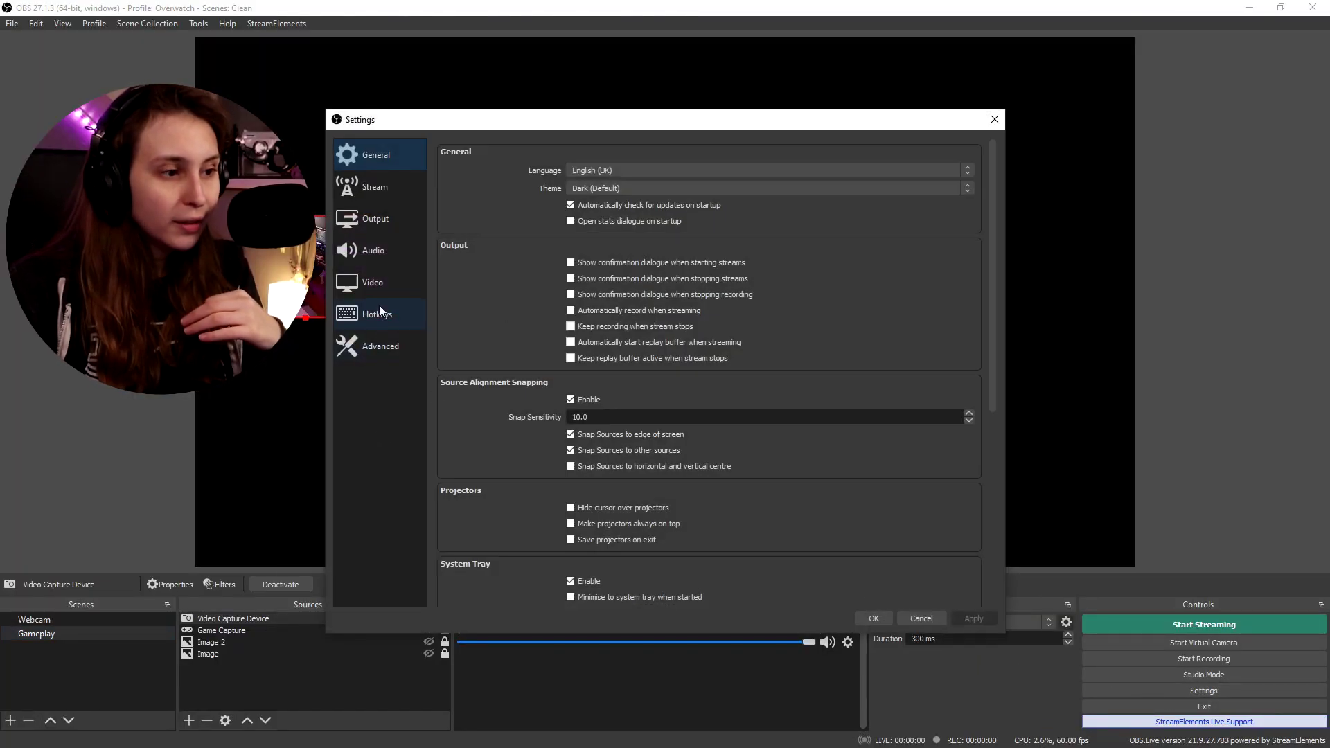
left_click(380, 312)
scroll(475, 352, "down", 5)
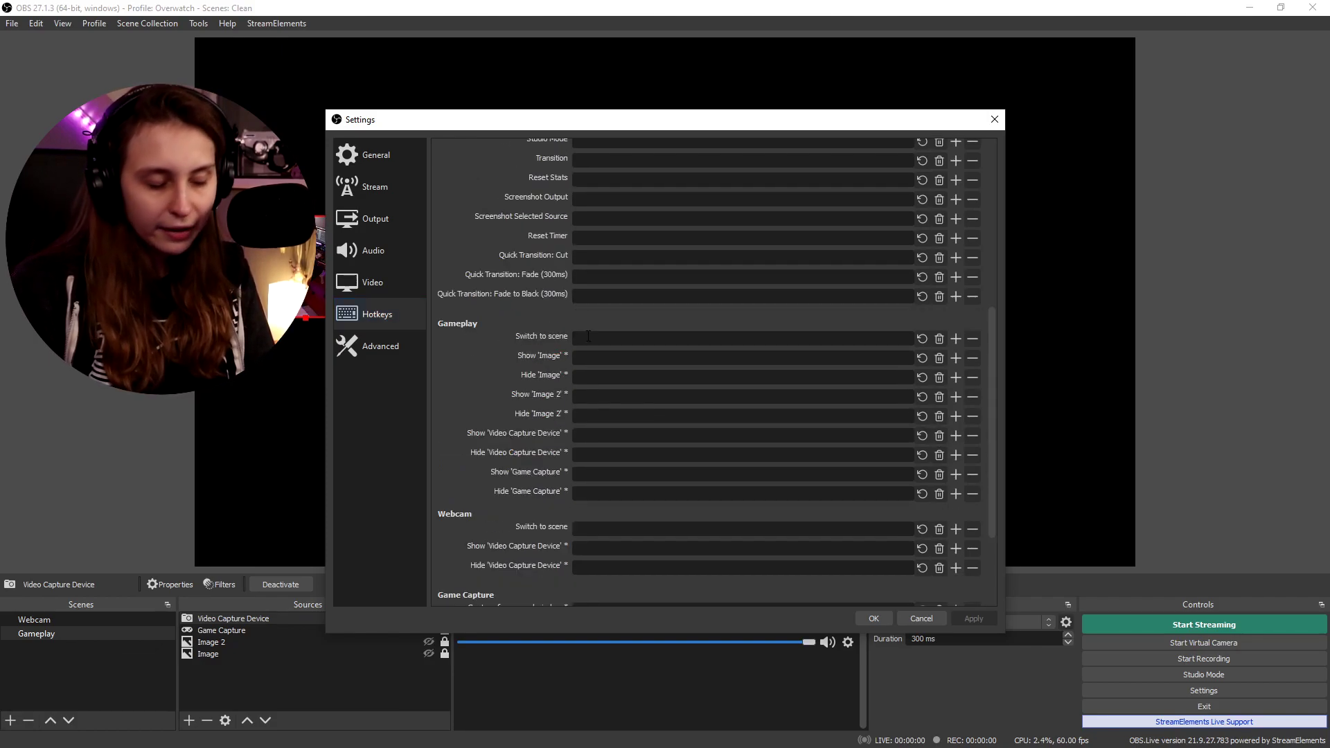
scroll(481, 341, "down", 2)
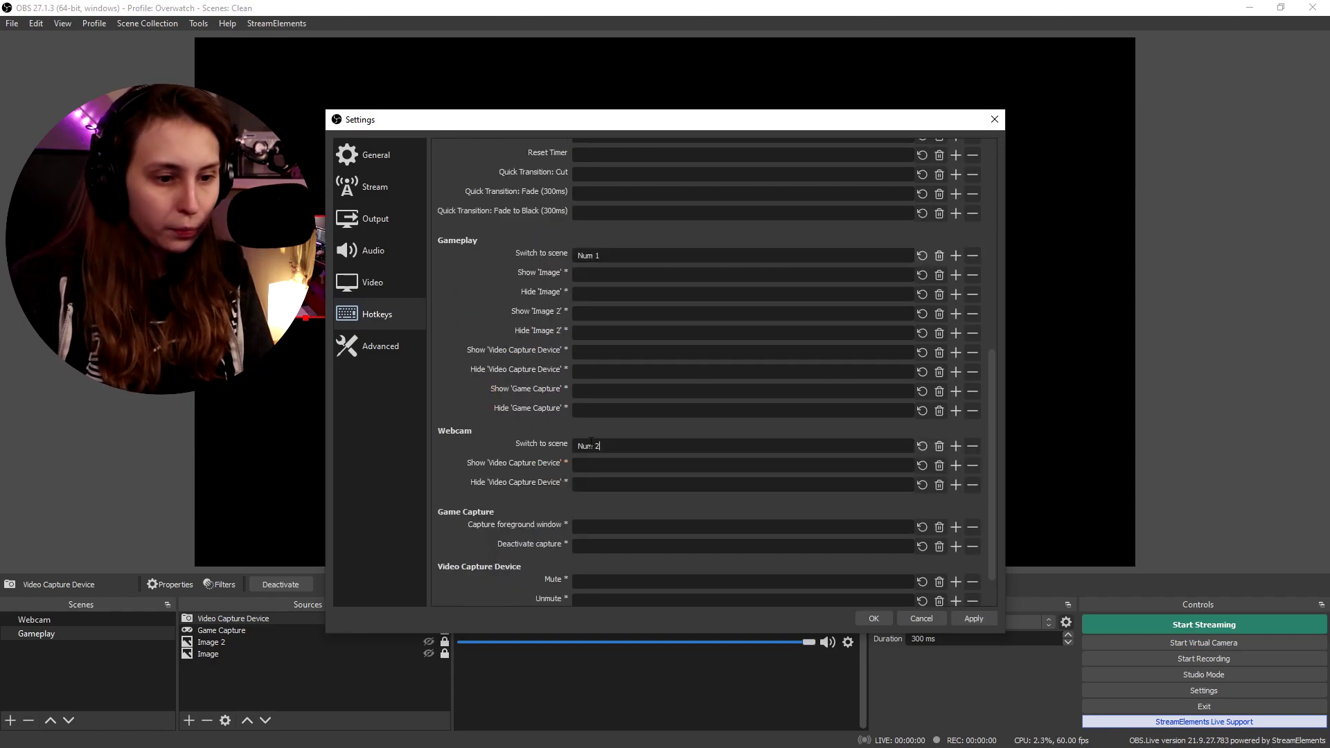
left_click(974, 617)
left_click(877, 620)
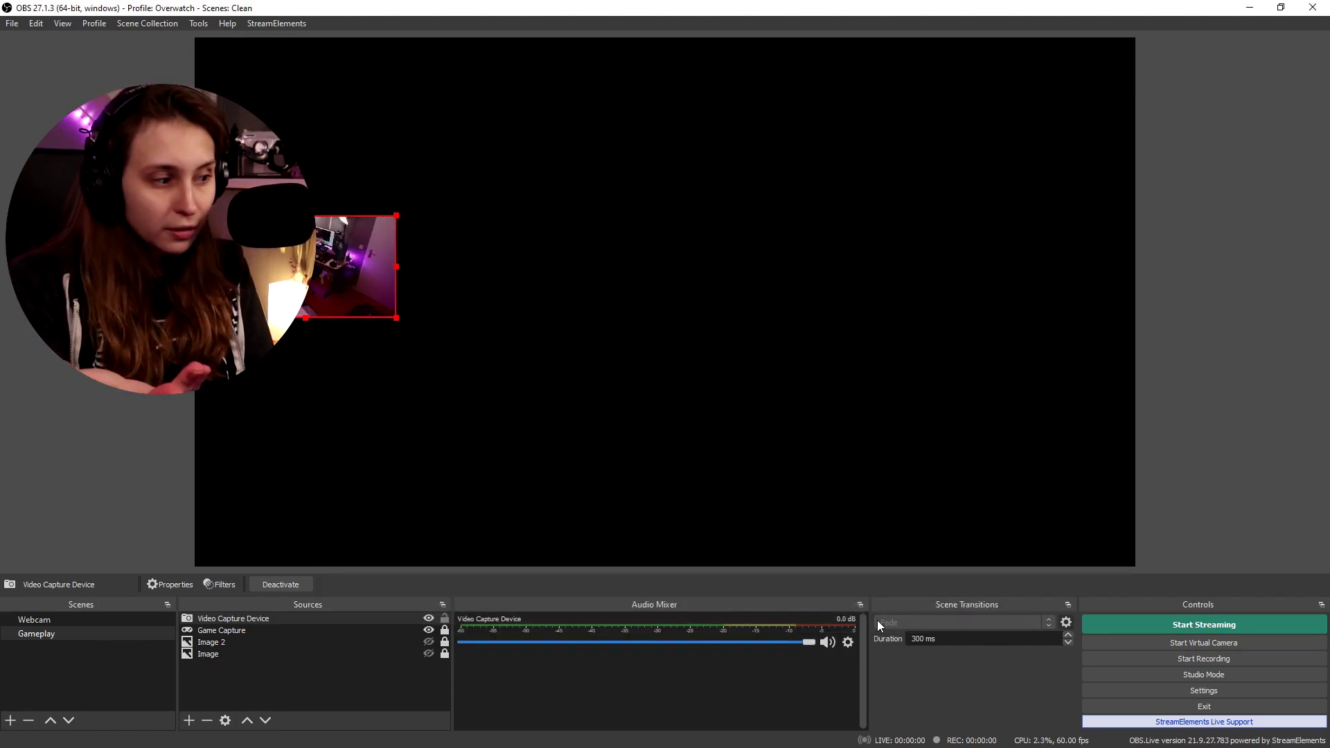
Test the scene hotkeys by pressing Num 1, Num 2, then Num 1.
key("KP_1")
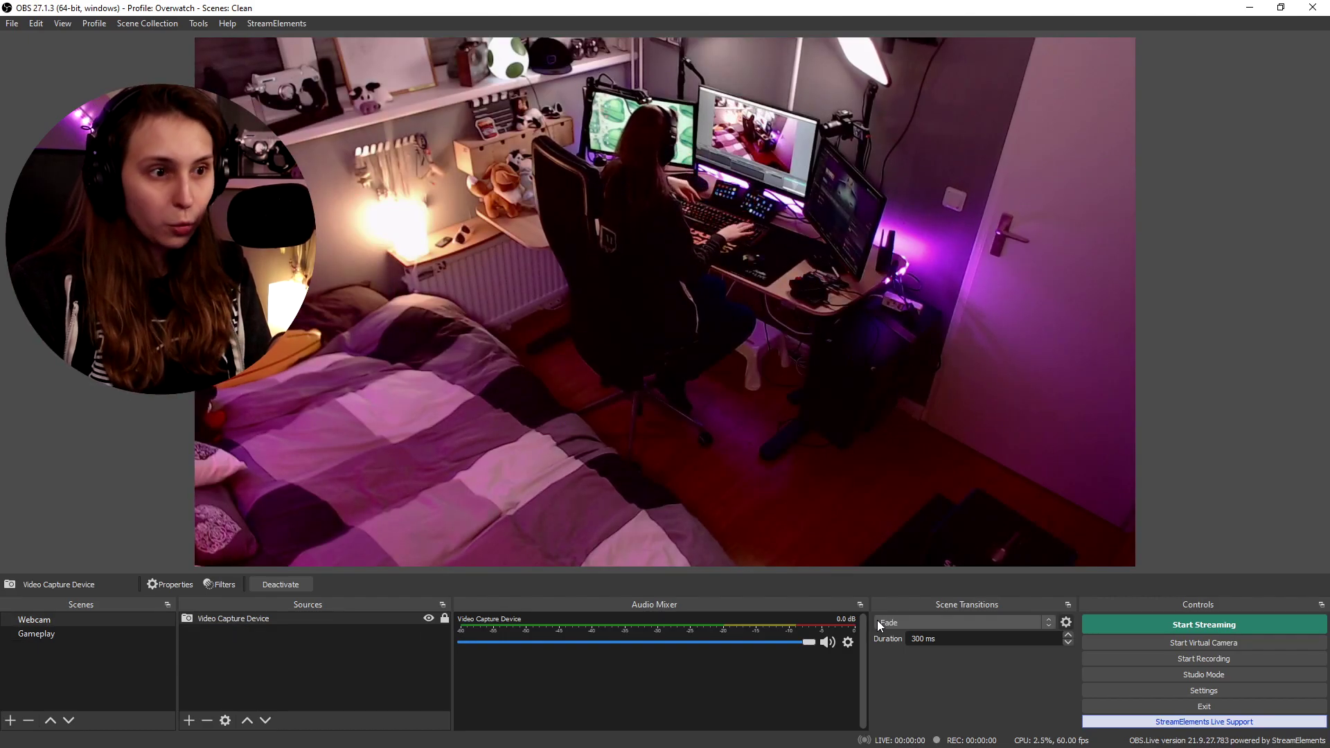
key("KP_2")
key("KP_1")
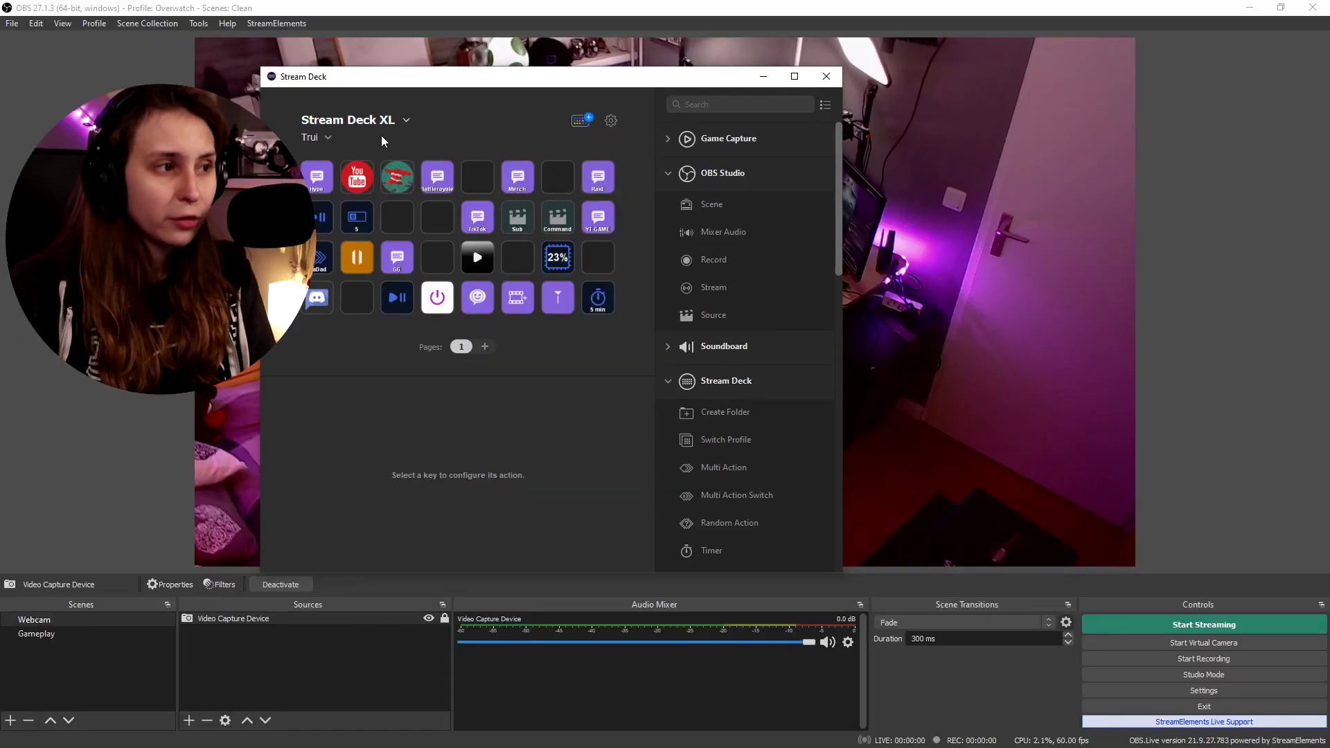
Create an OBS Scene key targeting the Webcam scene, titled 'Webcam'.
left_click_drag(553, 82, 492, 85)
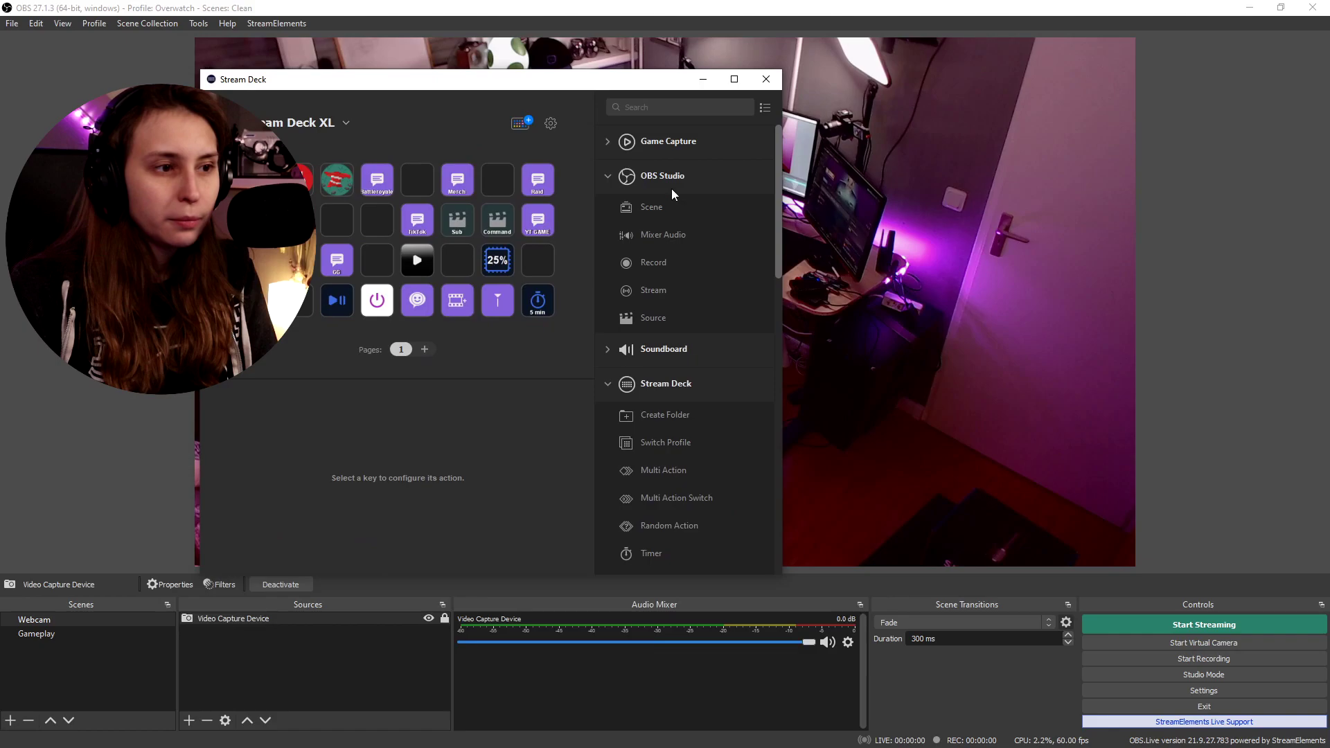
left_click_drag(655, 205, 417, 181)
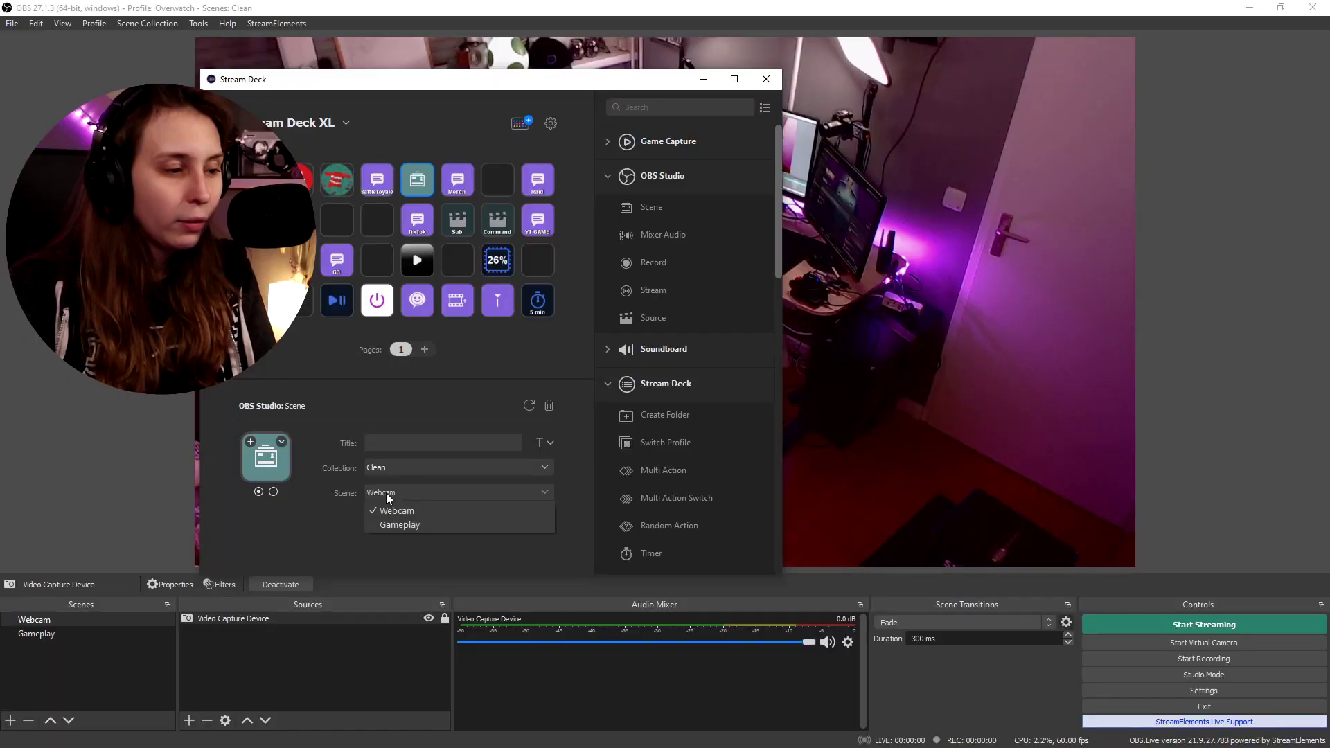
left_click(395, 512)
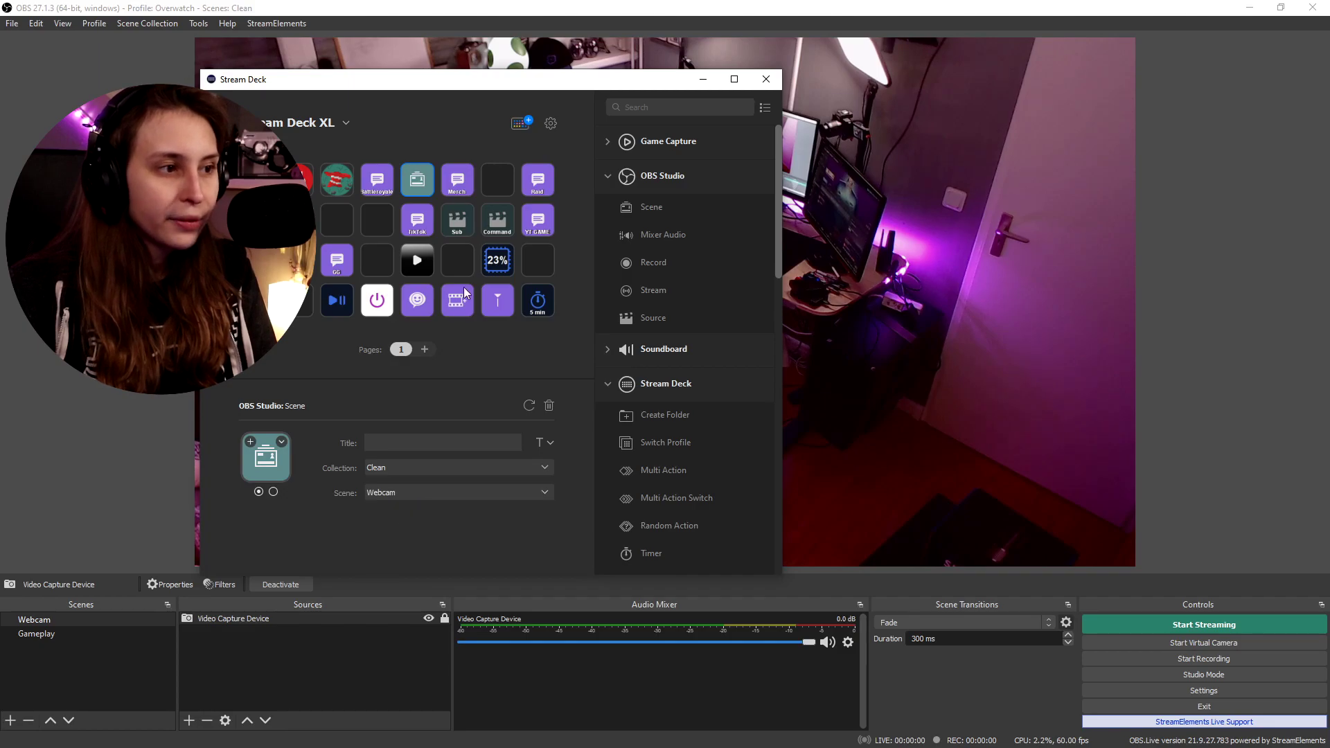
left_click(417, 444)
type("Webca,")
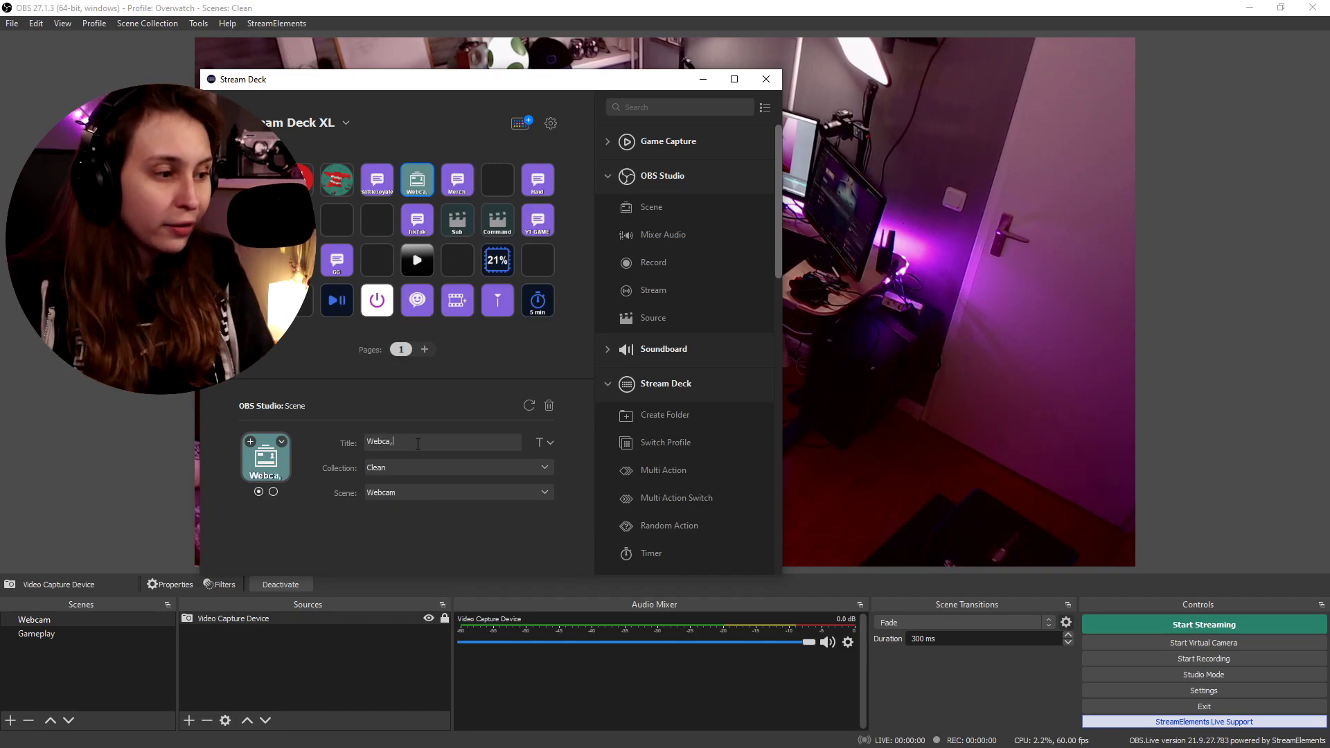
key("BackSpace")
type("m")
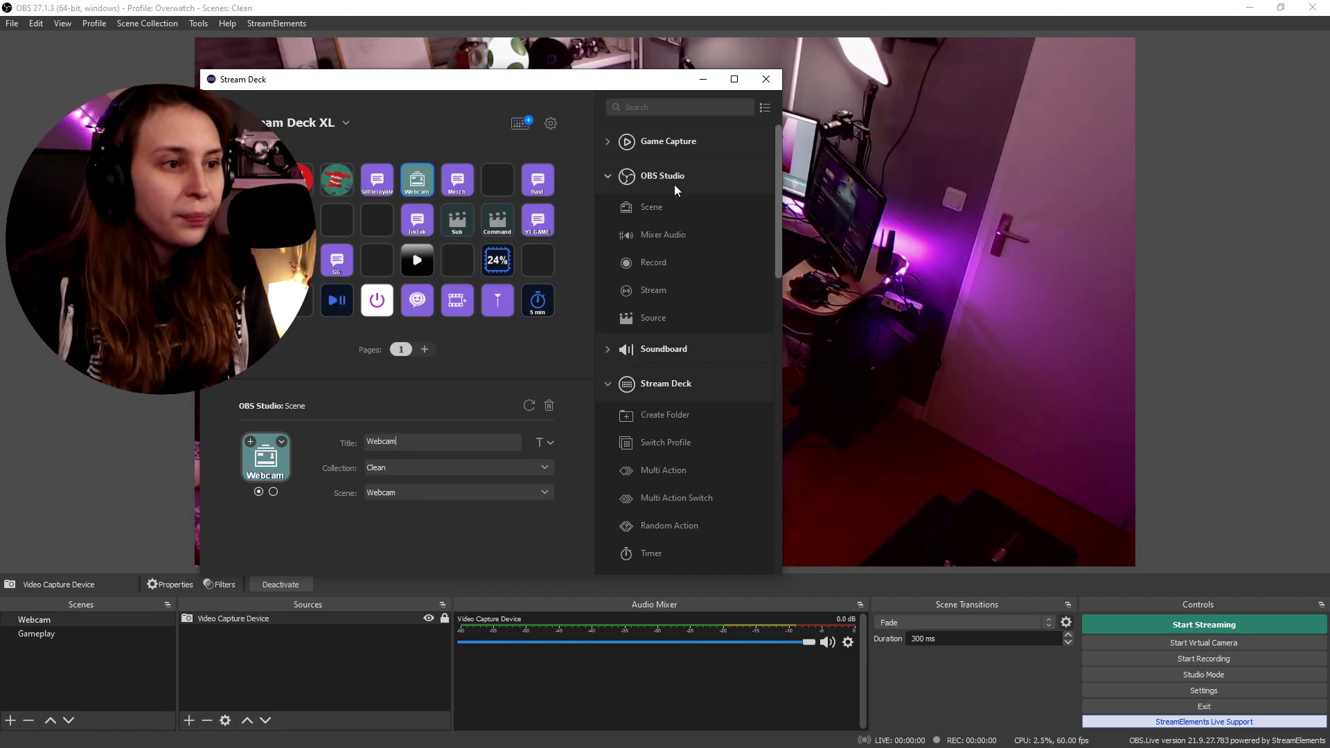
Add a second OBS Scene key that switches to the Gameplay scene.
left_click_drag(652, 207, 497, 178)
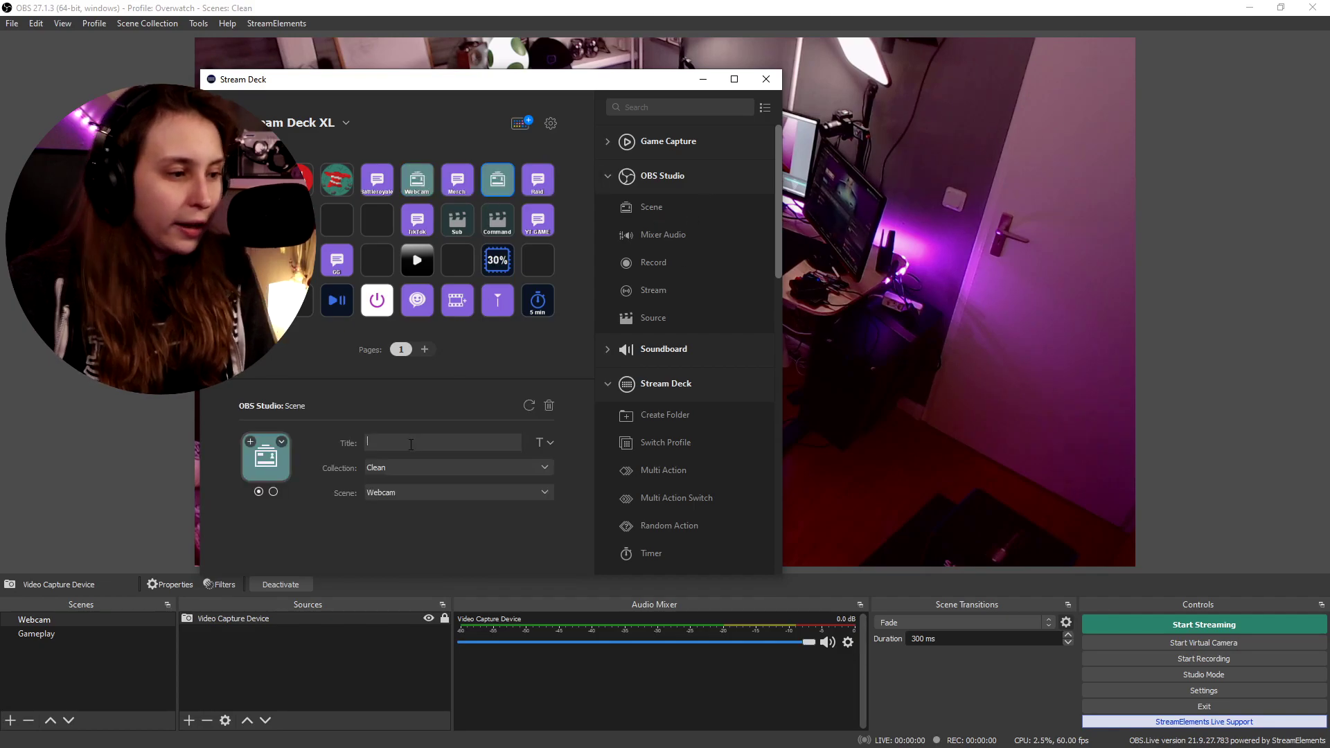
left_click(424, 492)
left_click(397, 527)
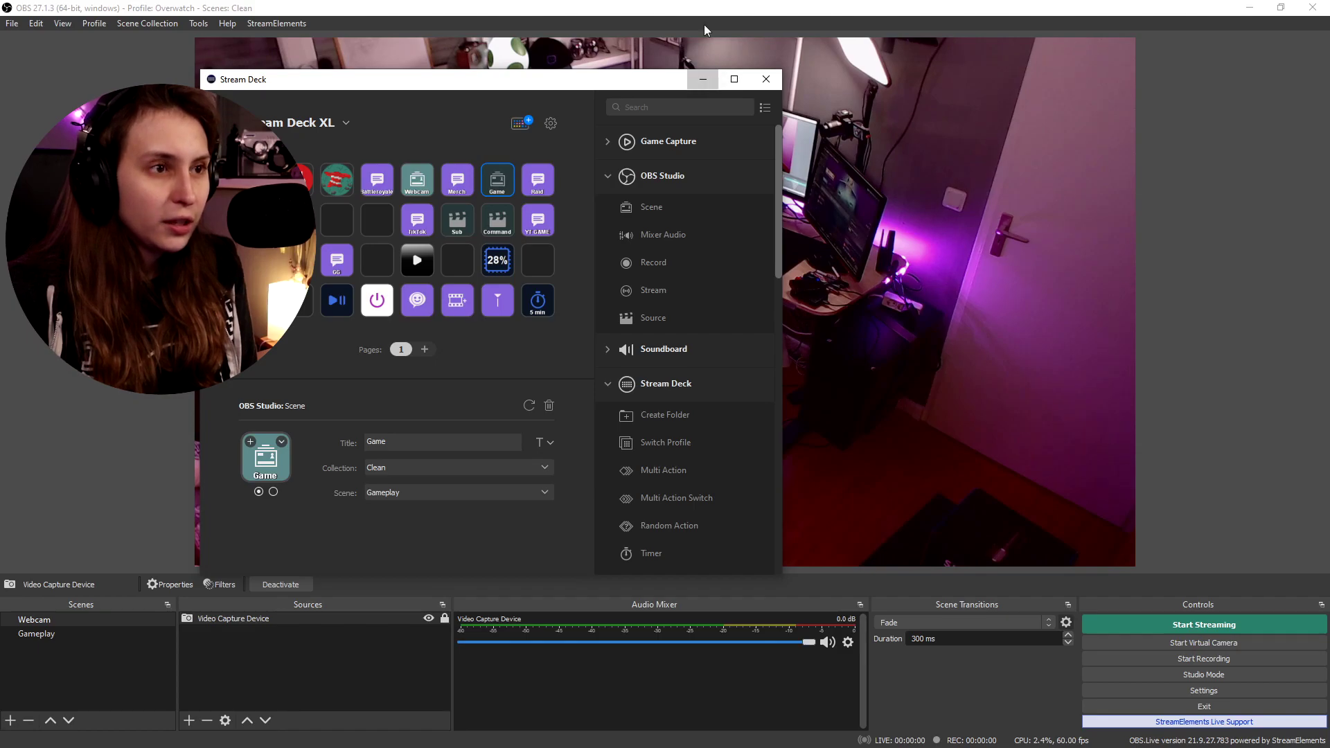
left_click(658, 6)
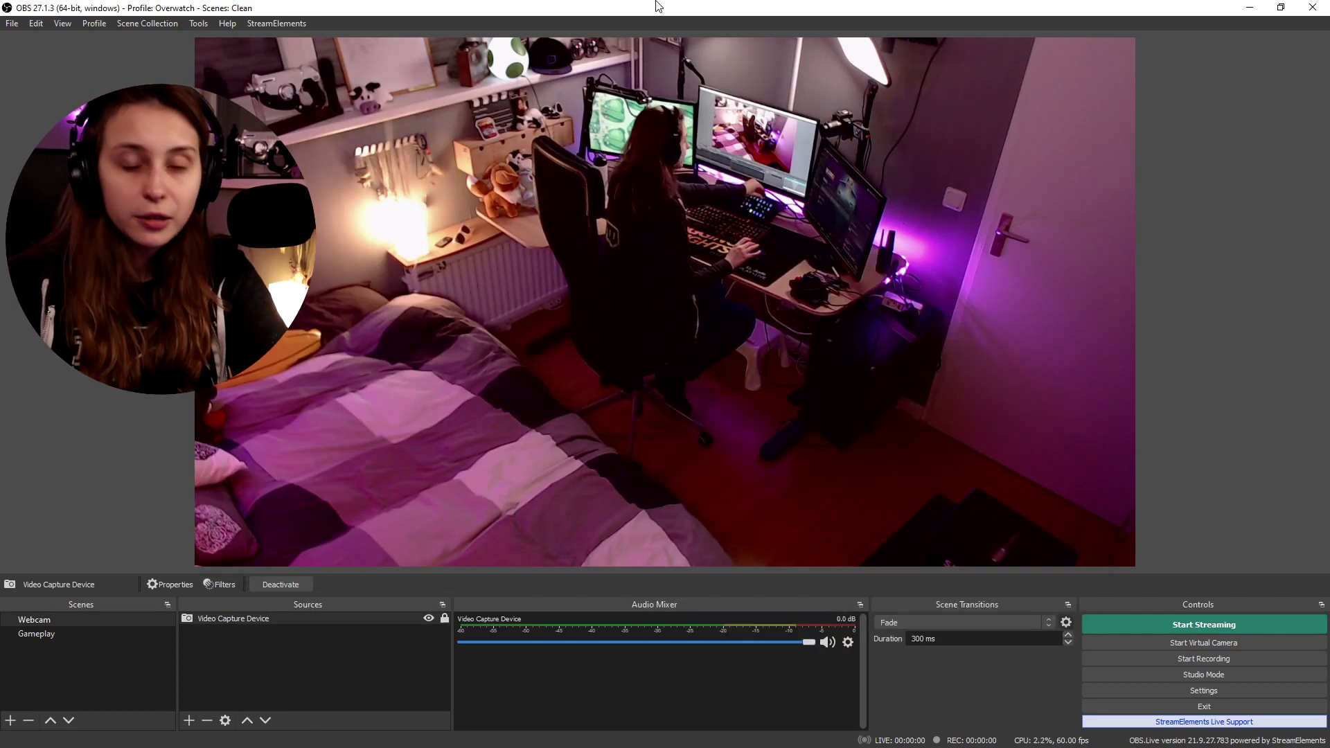
key("F2")
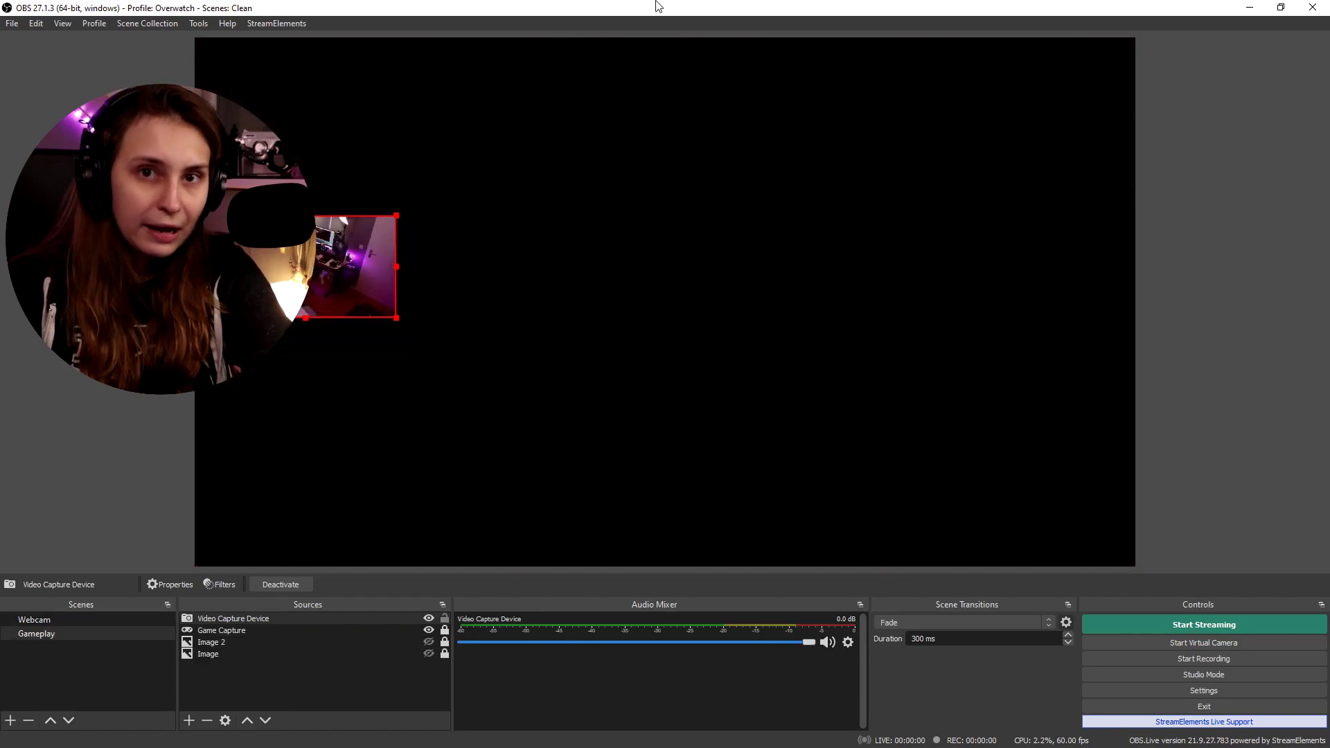
key("F1")
key("F2")
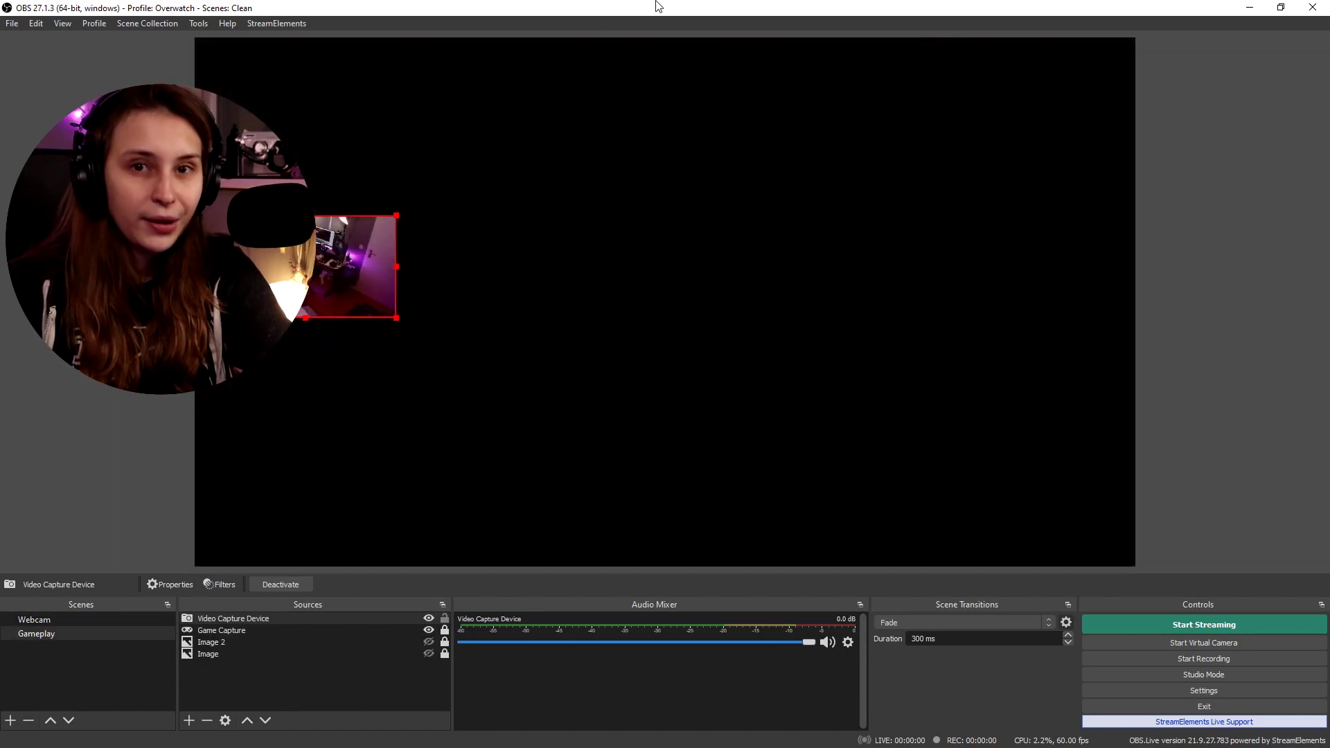
key("F1")
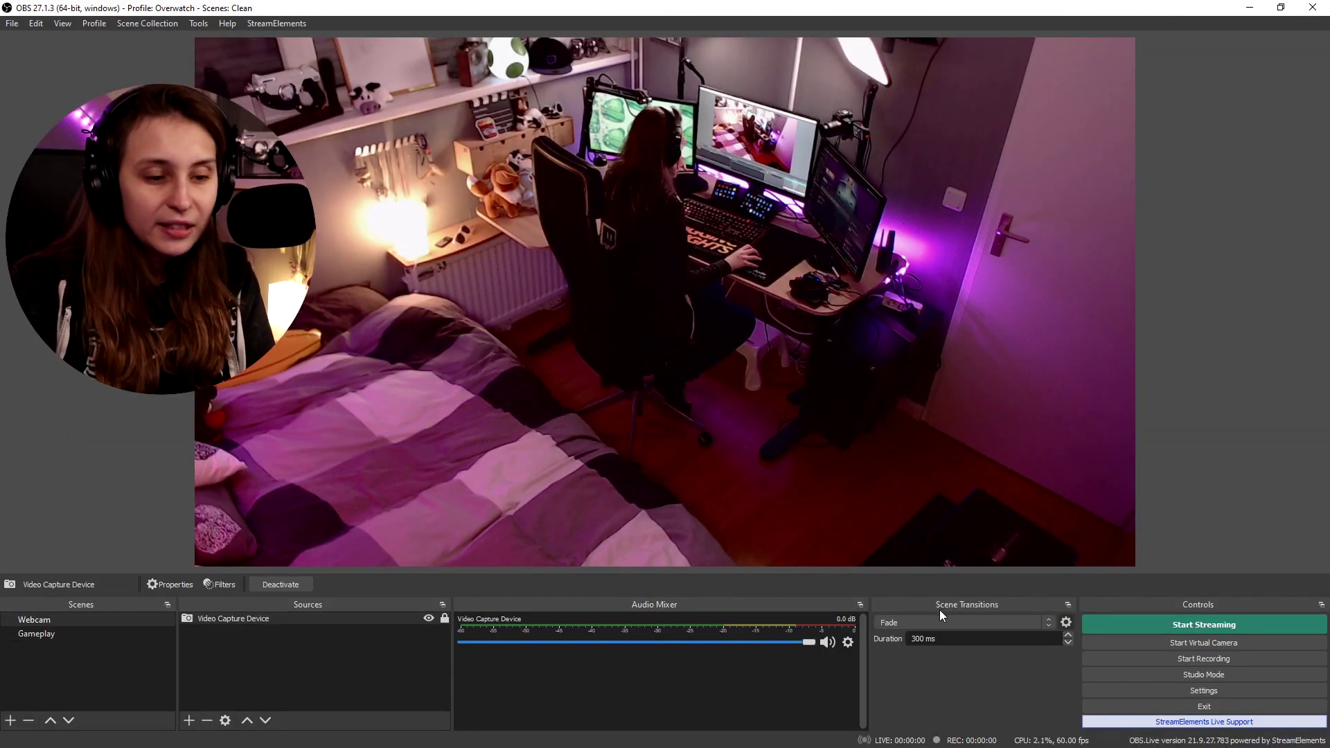
Add a Slide transition with duration 2, then begin adding a Stinger transition.
left_click(917, 619)
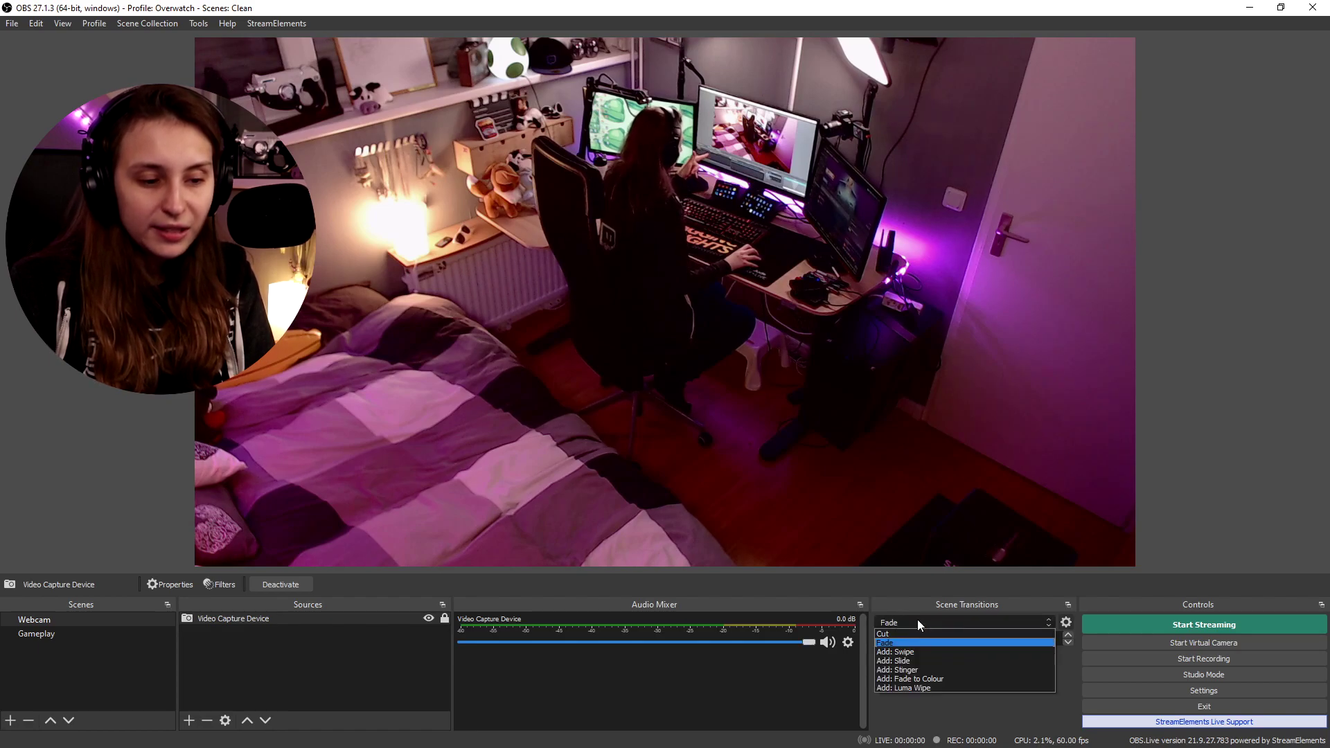
left_click(912, 662)
left_click(628, 405)
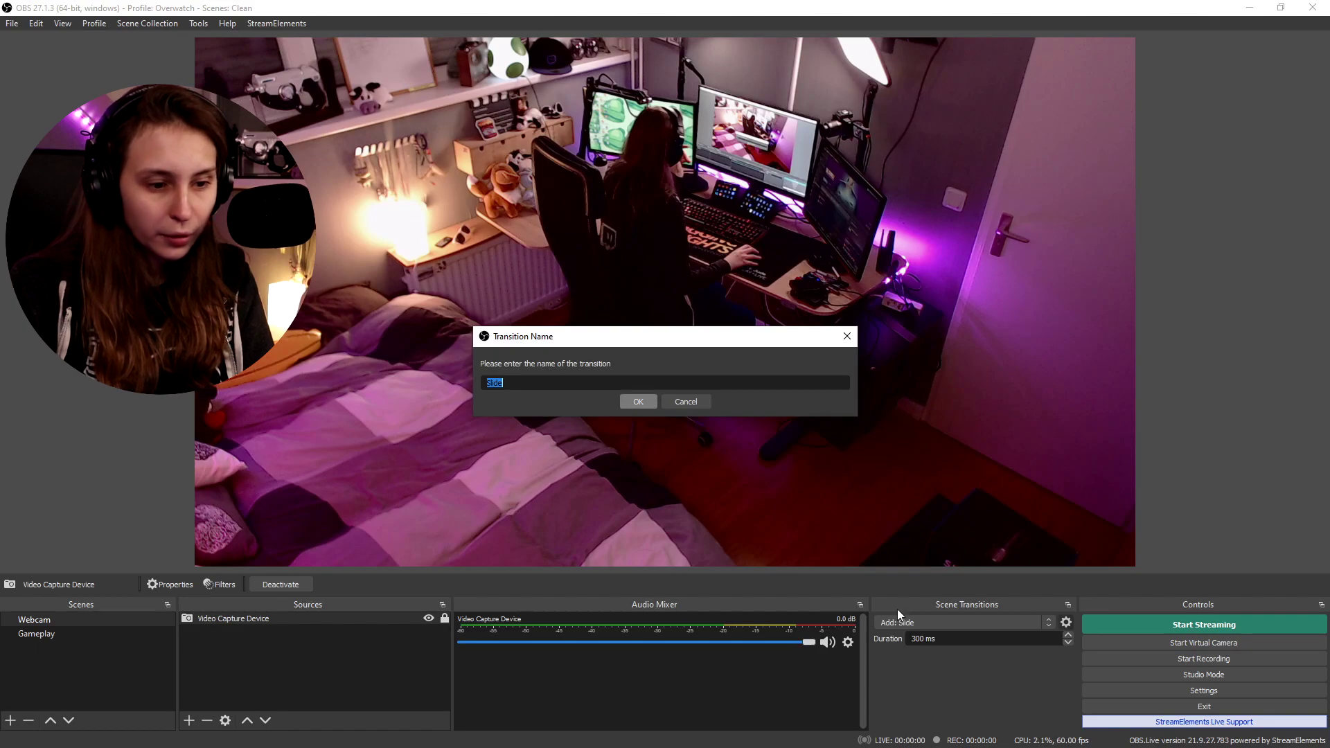
left_click(832, 704)
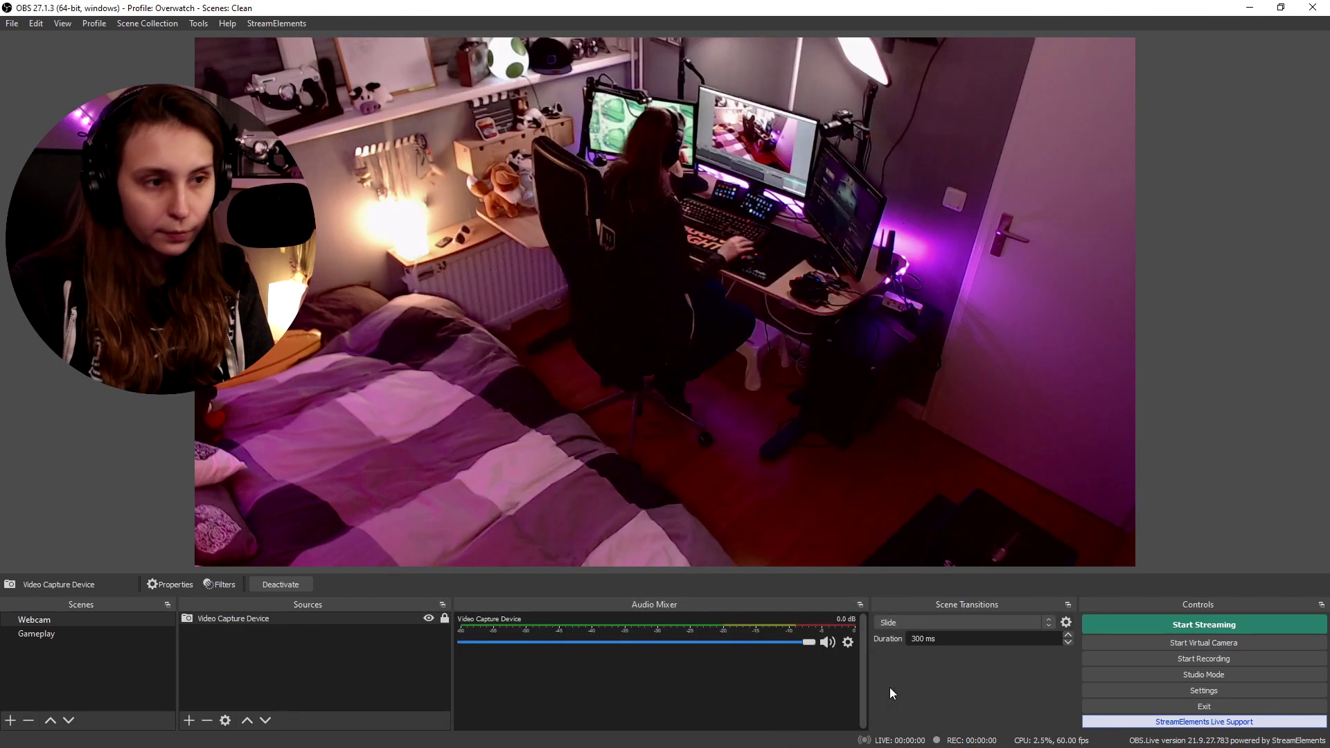
type("2")
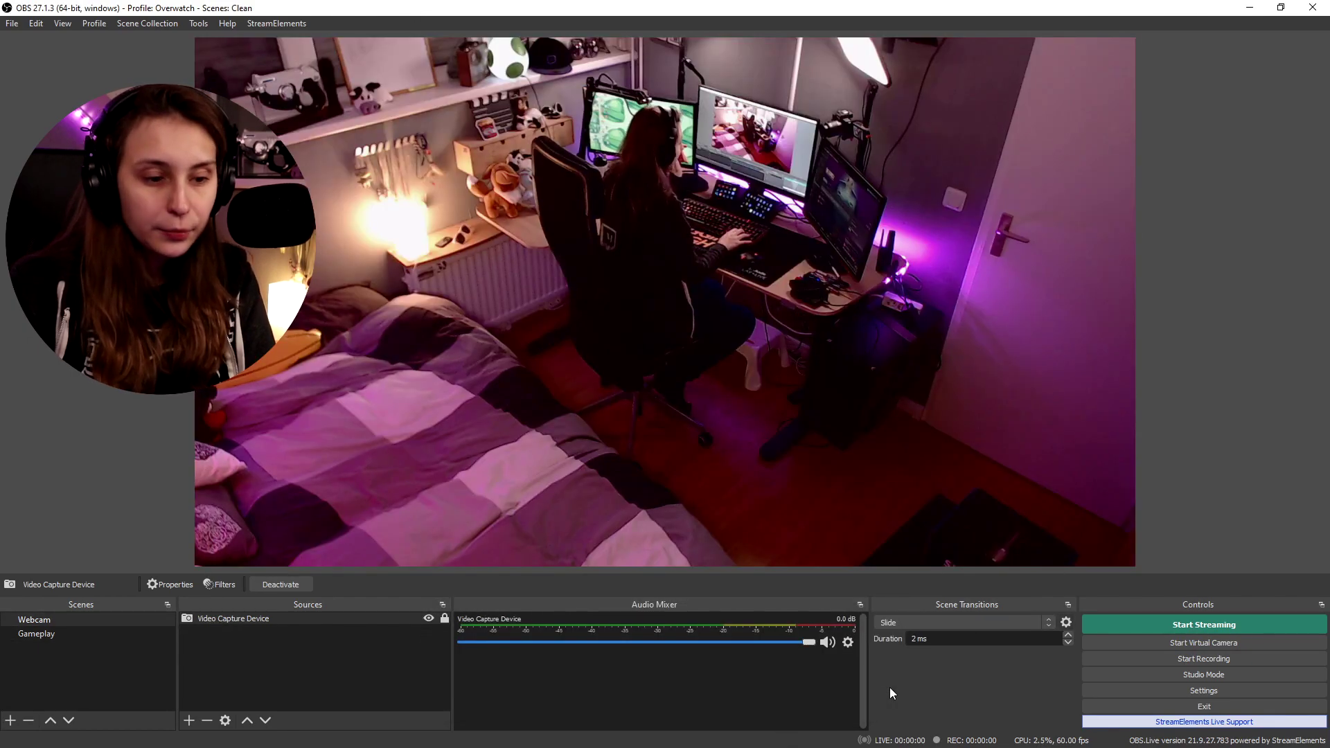
left_click(1007, 623)
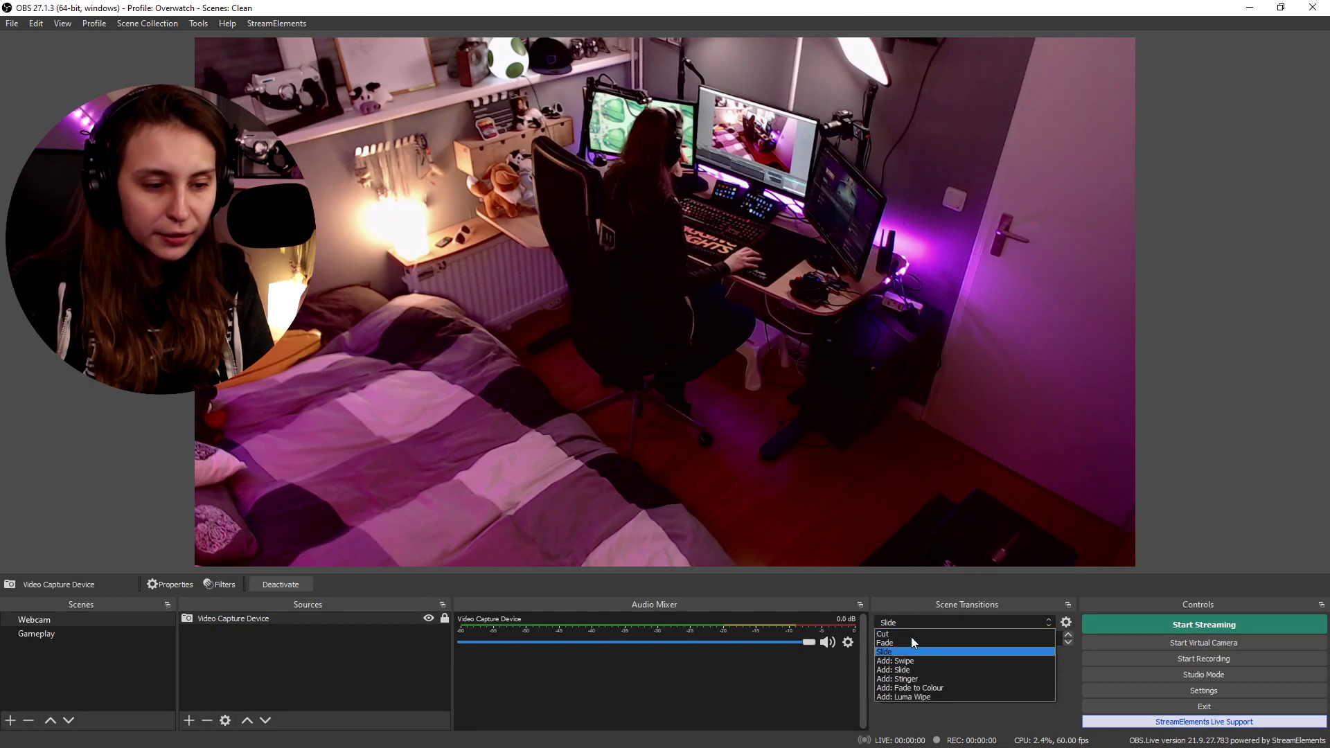
left_click(897, 678)
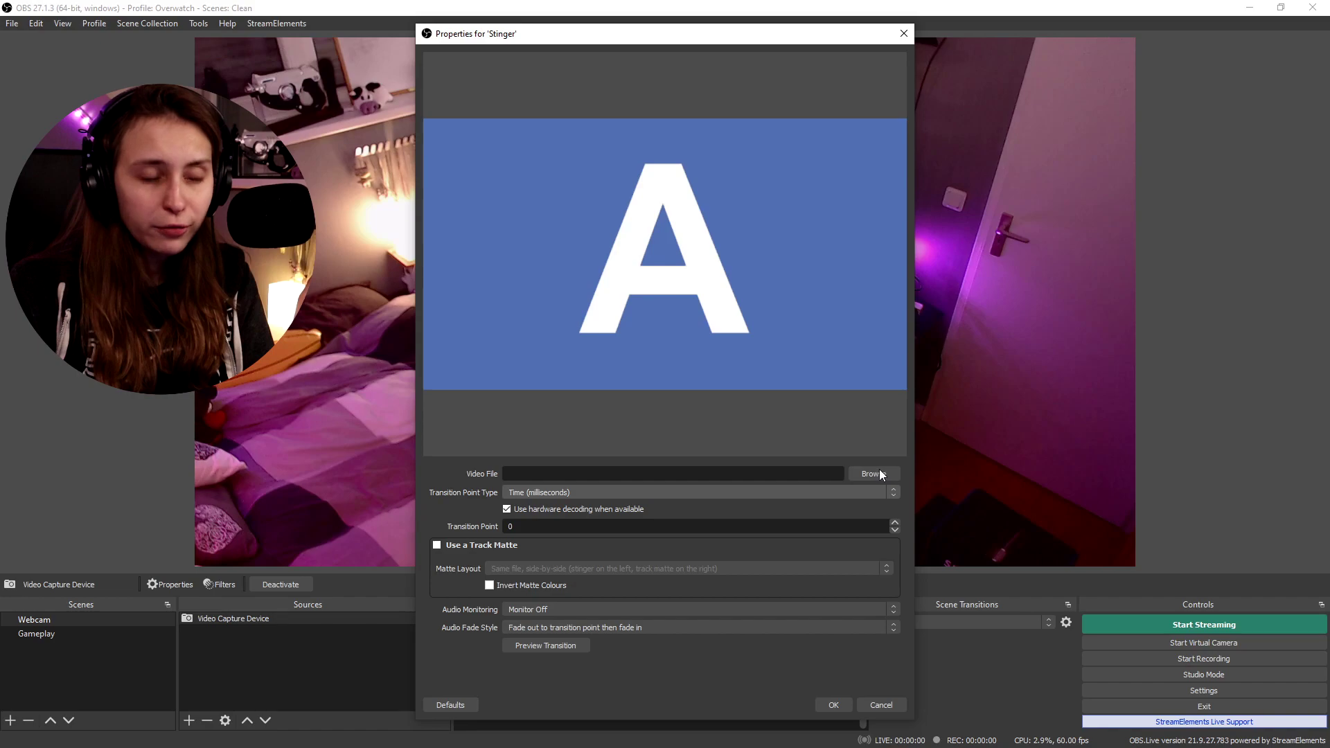